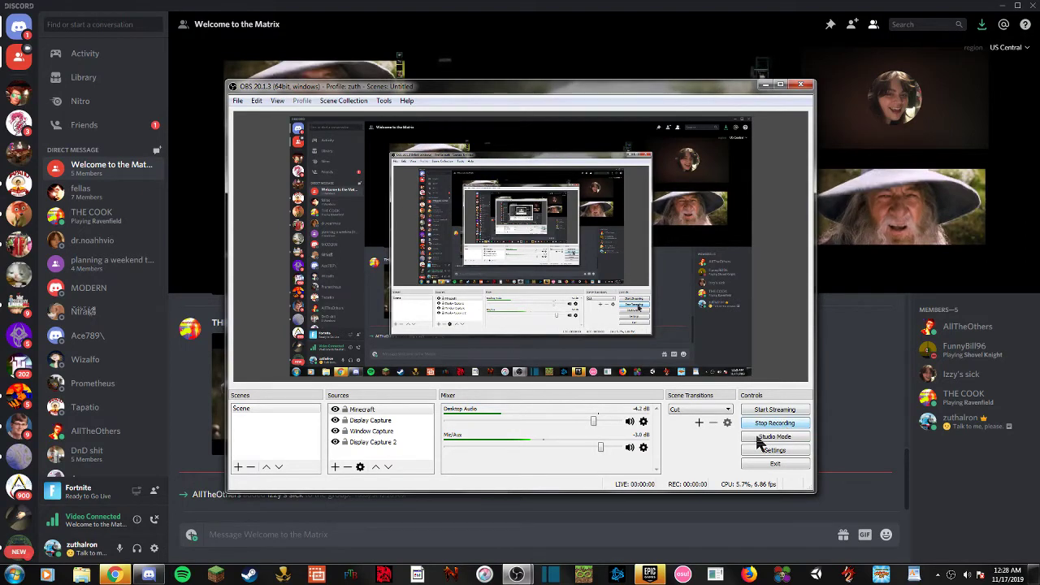
- Switch away from OBS Studio back to the Discord group call with Alt+Tab
{"action": "key", "text": "alt+Tab"}
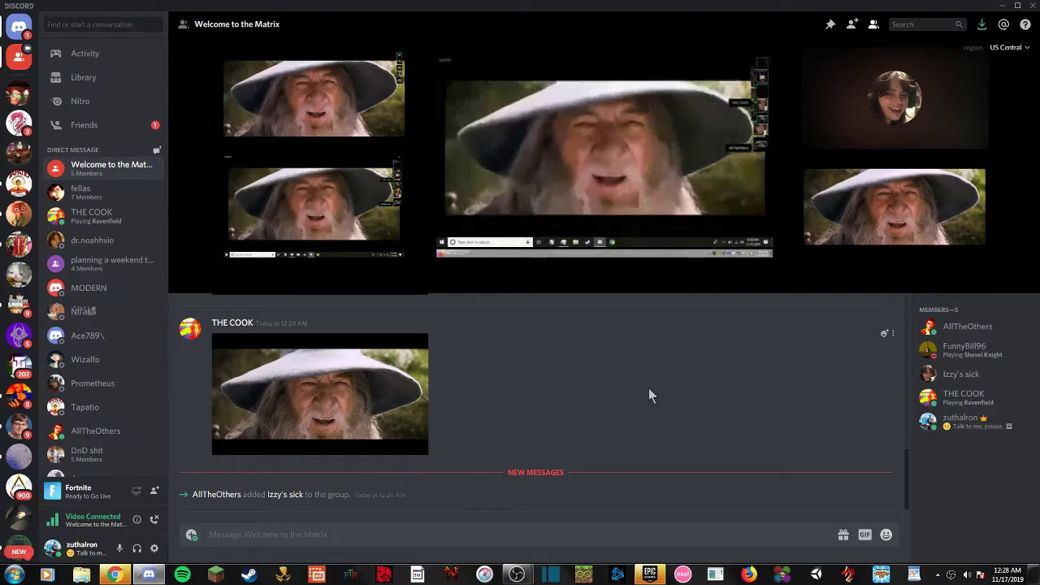
- Look over the application-window sources, then keep sharing the entire screen to the call
{"action": "mouse_move", "coordinate": [534, 280]}
{"action": "left_click", "coordinate": [542, 277]}
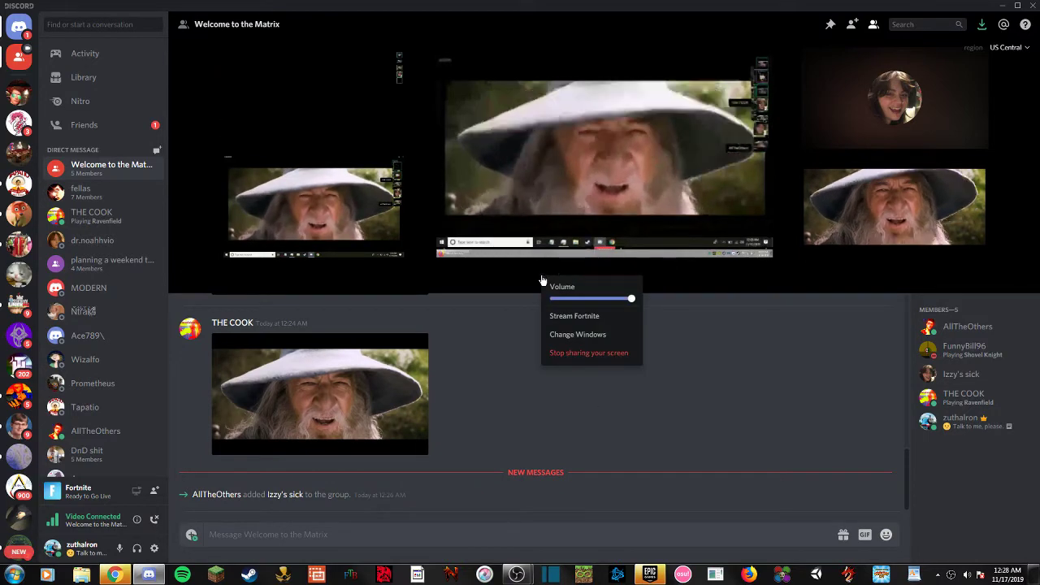
{"action": "left_click", "coordinate": [578, 335]}
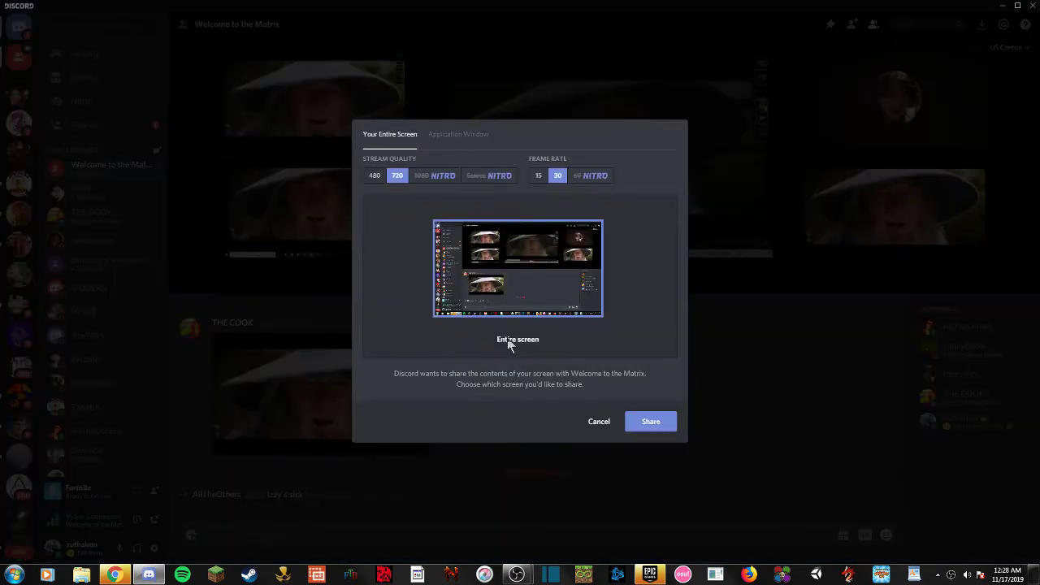
{"action": "left_click", "coordinate": [461, 135]}
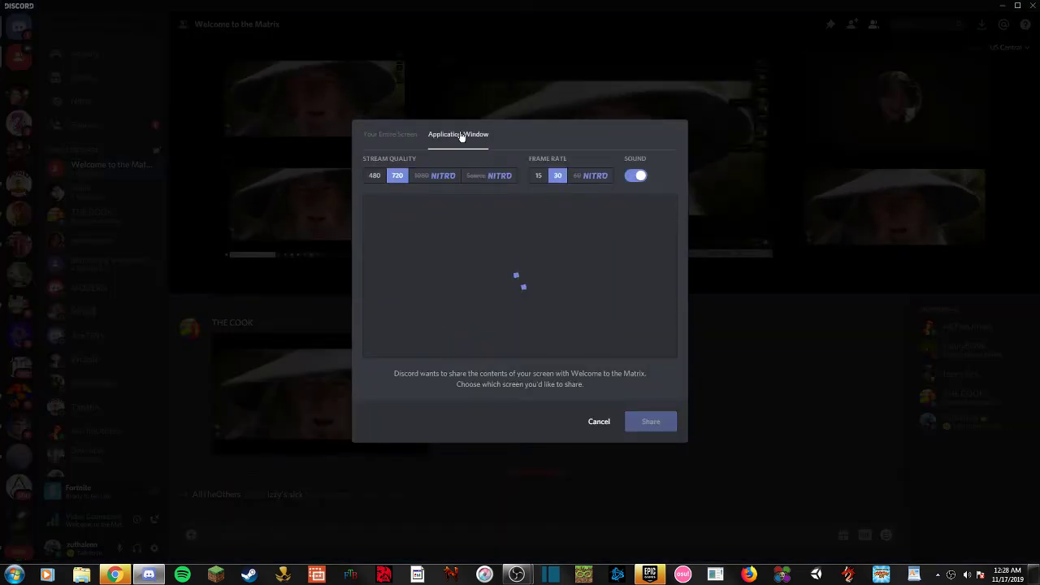
{"action": "left_click", "coordinate": [402, 137]}
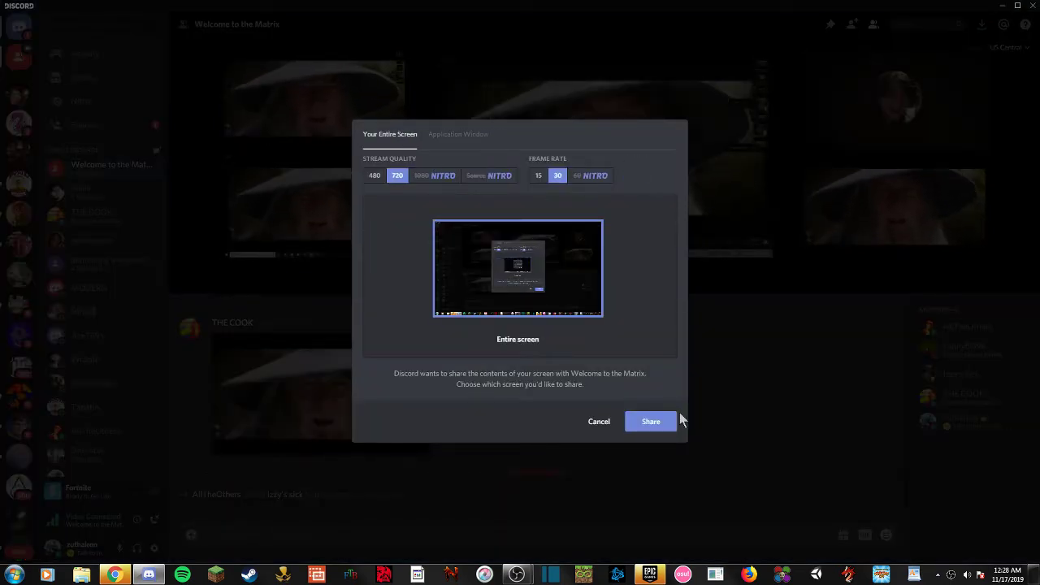
{"action": "left_click", "coordinate": [601, 420]}
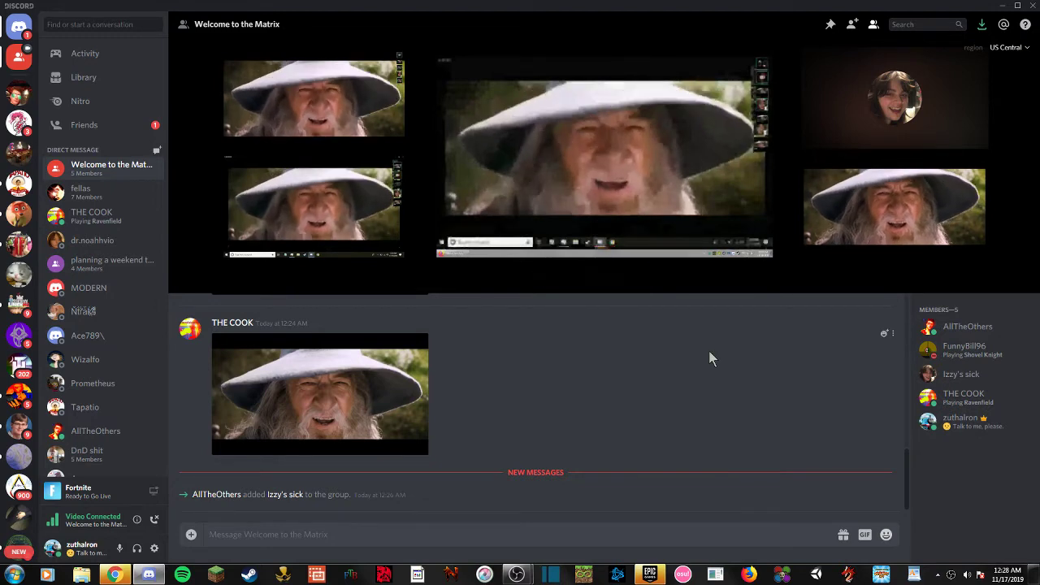
- Spotlight one Gandalf screen-share feed, shrinking the other participants to thumbnails
{"action": "left_click", "coordinate": [660, 135]}
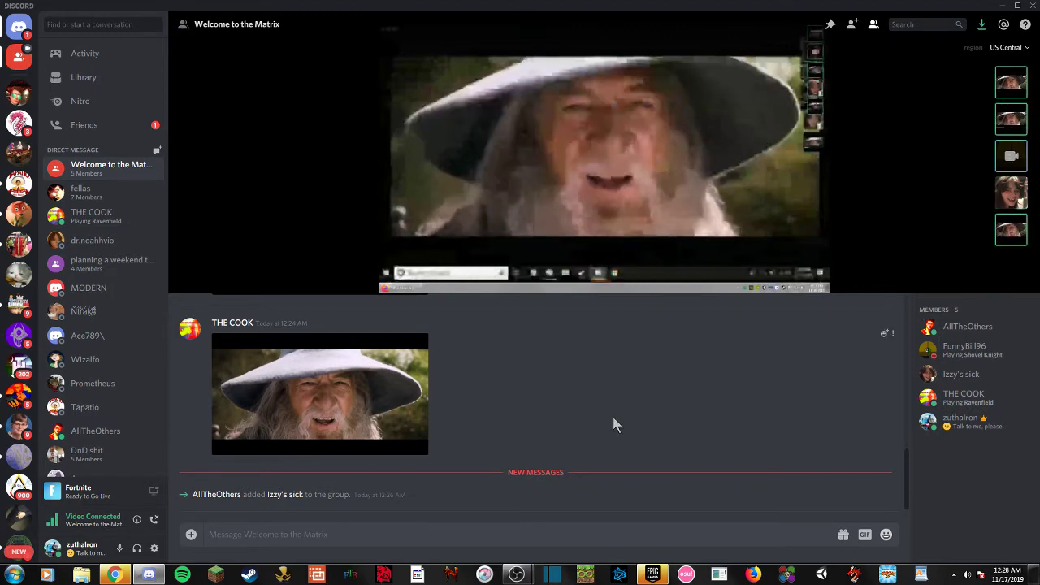
{"action": "mouse_move", "coordinate": [606, 162]}
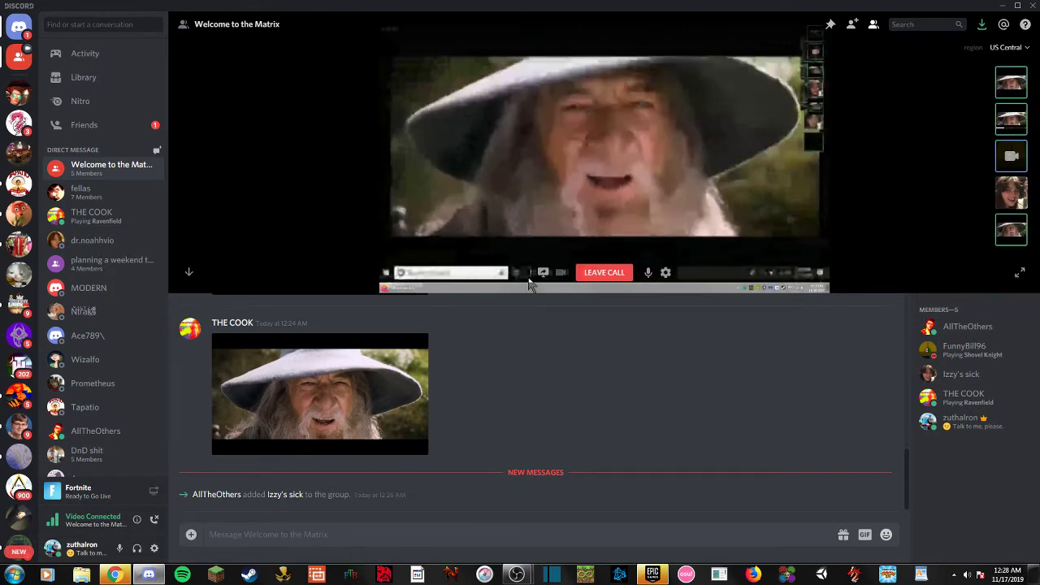
- Reopen the share source picker and reshare the entire screen with the call
{"action": "left_click", "coordinate": [543, 273]}
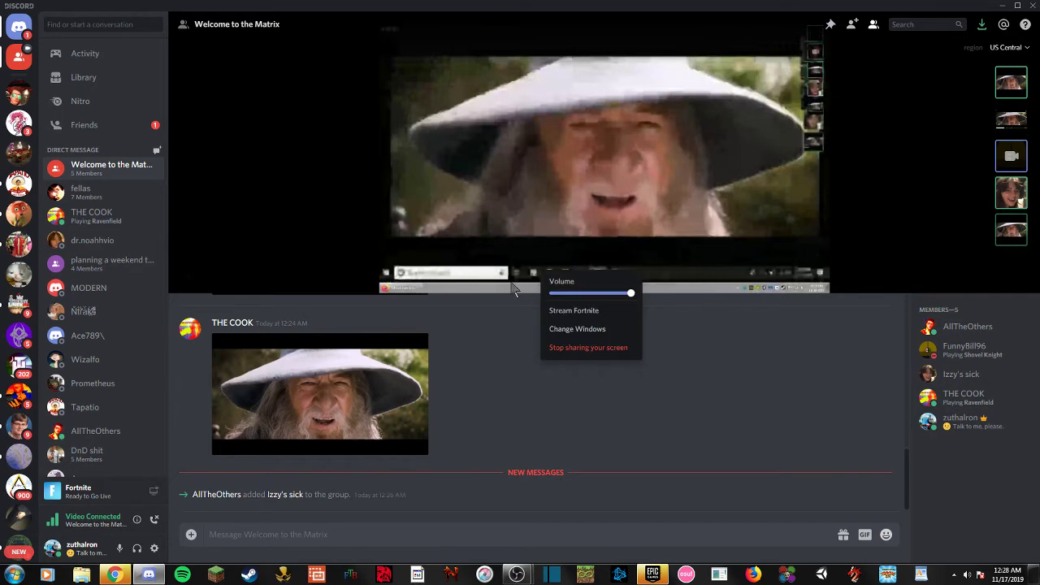
{"action": "left_click", "coordinate": [569, 329]}
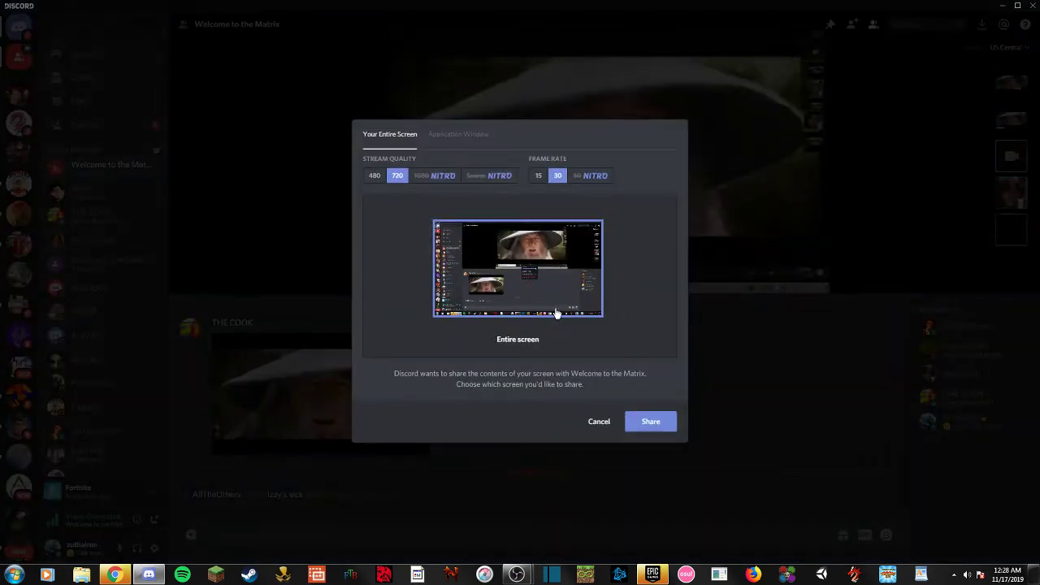
{"action": "left_click", "coordinate": [651, 421]}
{"action": "mouse_move", "coordinate": [604, 244]}
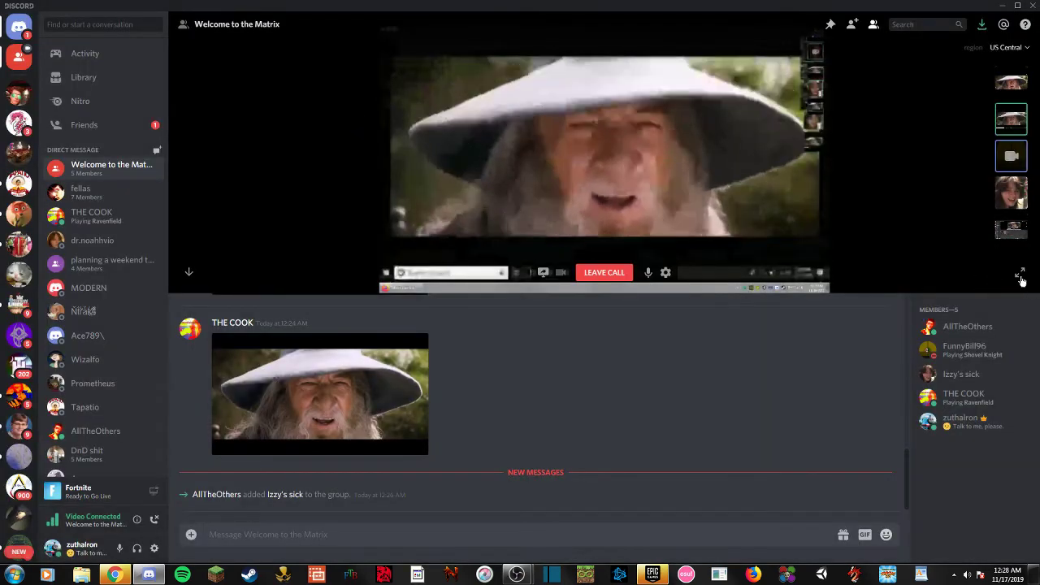
- Make the call view full screen and watch the shared screen nest into itself
{"action": "left_click", "coordinate": [1020, 276]}
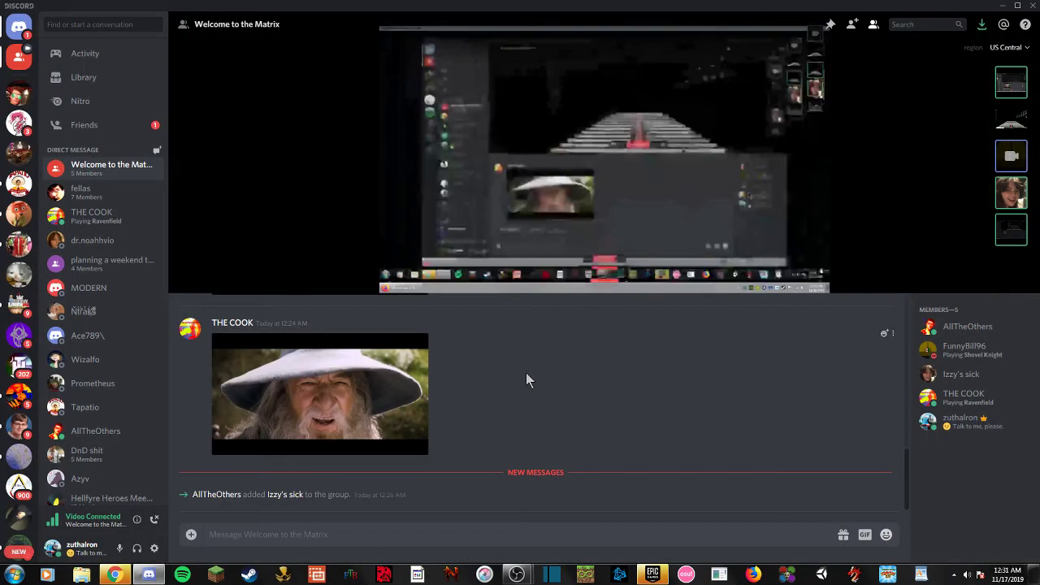
{"action": "mouse_move", "coordinate": [543, 273]}
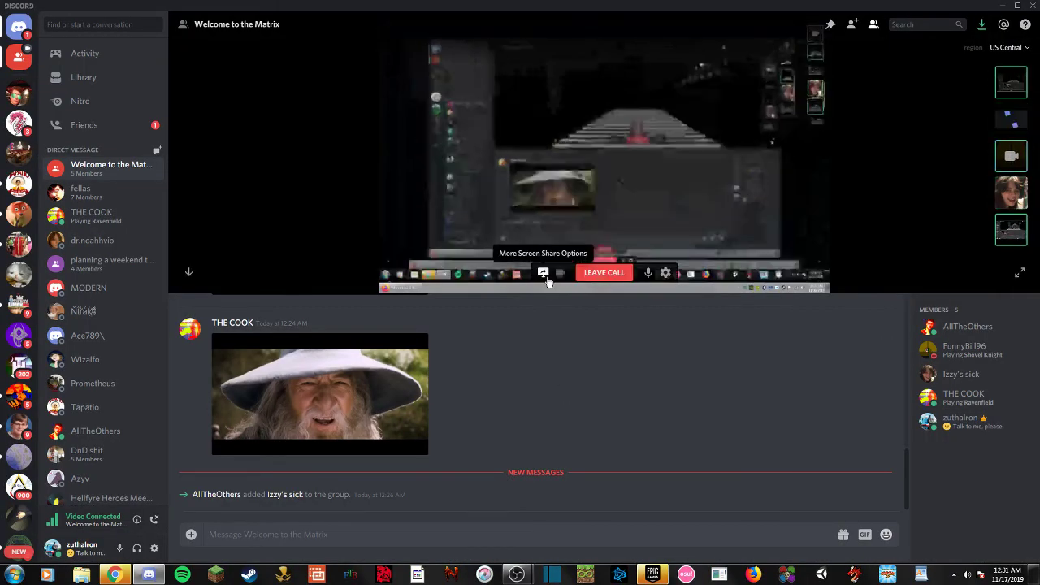
- Open the screen-share options menu, then dismiss it
{"action": "left_click", "coordinate": [542, 275]}
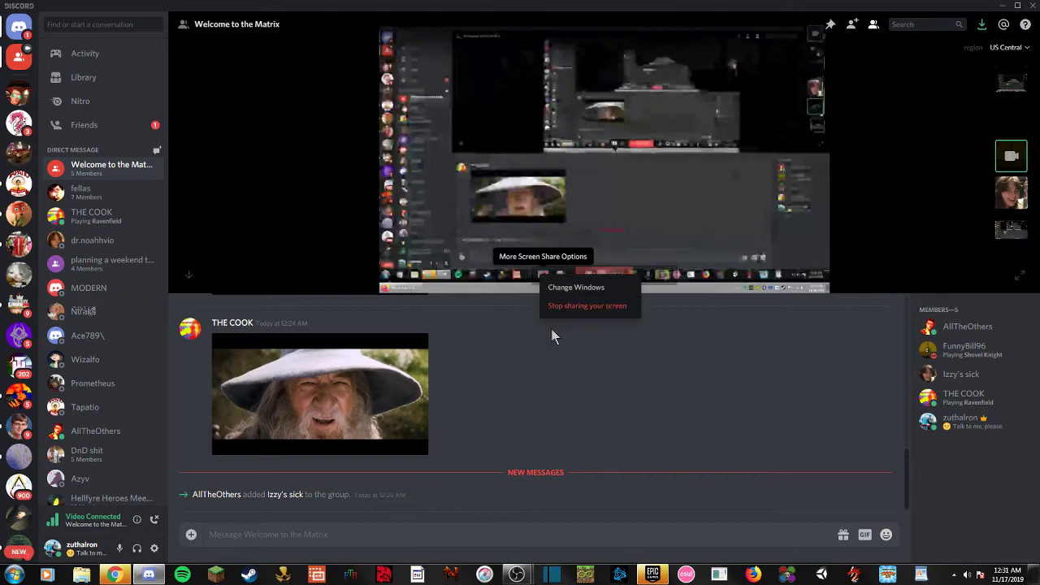
{"action": "left_click", "coordinate": [559, 304]}
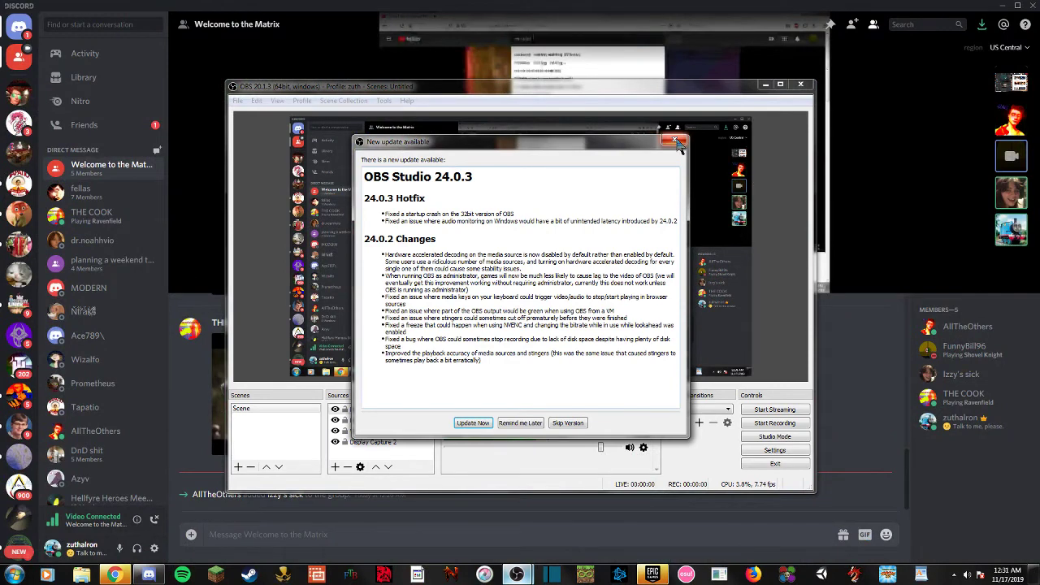
- Dismiss the OBS 24.0.3 update notice, close OBS, and return Discord to grid view
{"action": "left_click", "coordinate": [674, 141]}
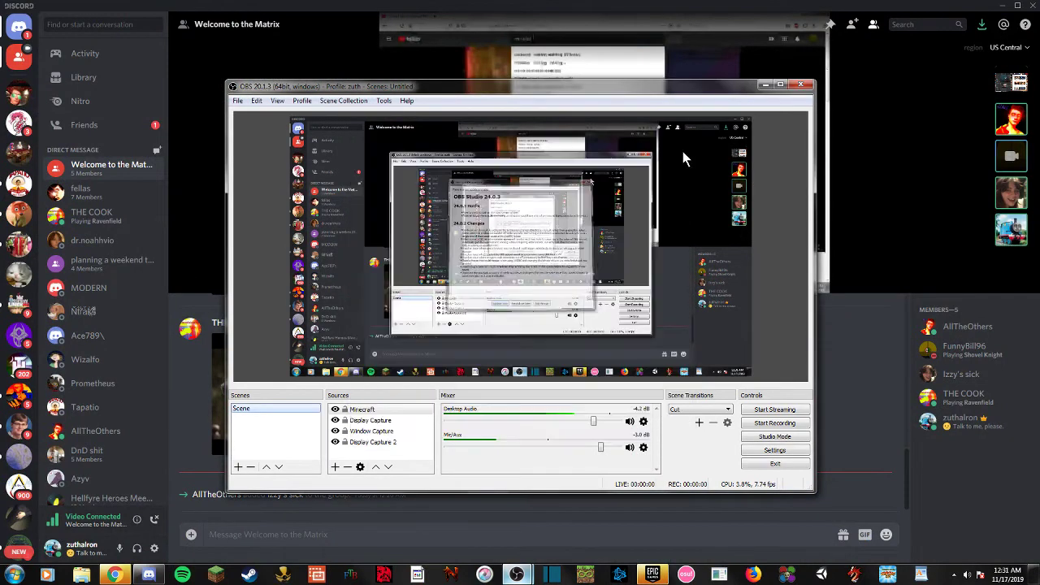
{"action": "left_click", "coordinate": [803, 86]}
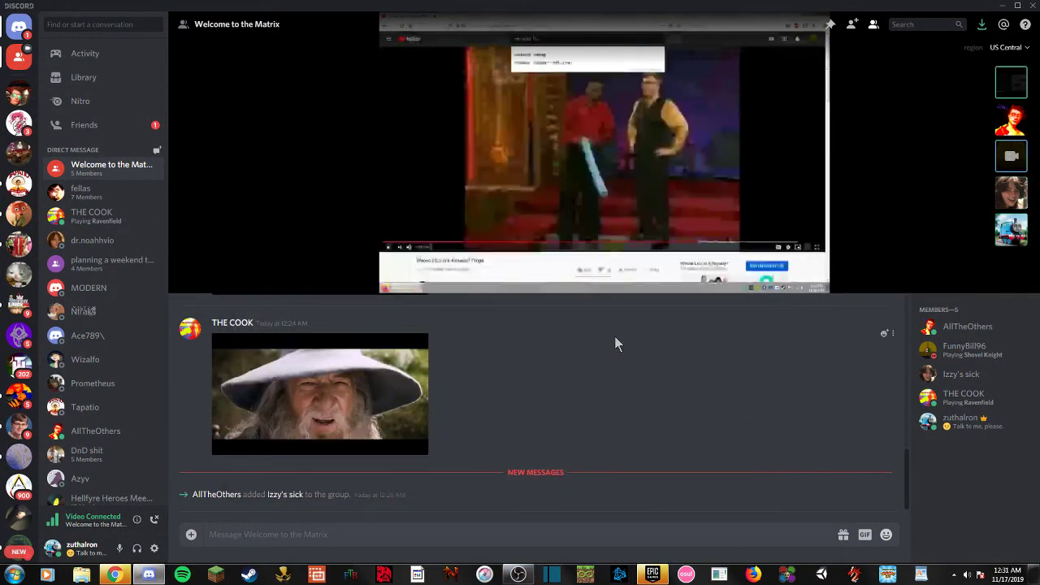
{"action": "mouse_move", "coordinate": [604, 155]}
{"action": "left_click", "coordinate": [1012, 156]}
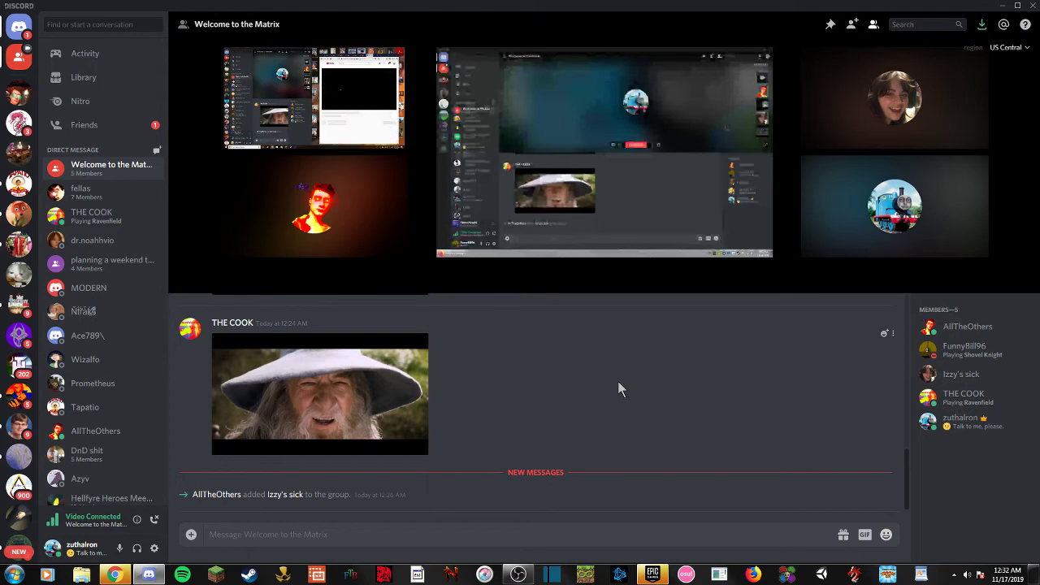
- Focus the call on the member sharing Nokia Ringtone Arabic 1 Hour
{"action": "left_click", "coordinate": [326, 89]}
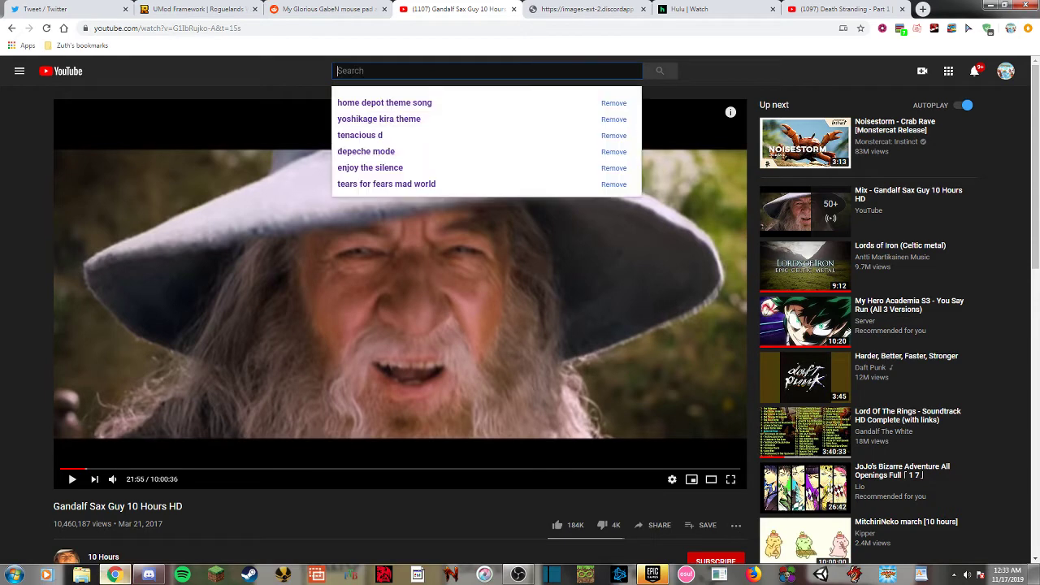
- Return to Discord, restart the entire-screen share, and toggle full screen on and off
{"action": "left_click", "coordinate": [233, 523]}
{"action": "left_click", "coordinate": [149, 575]}
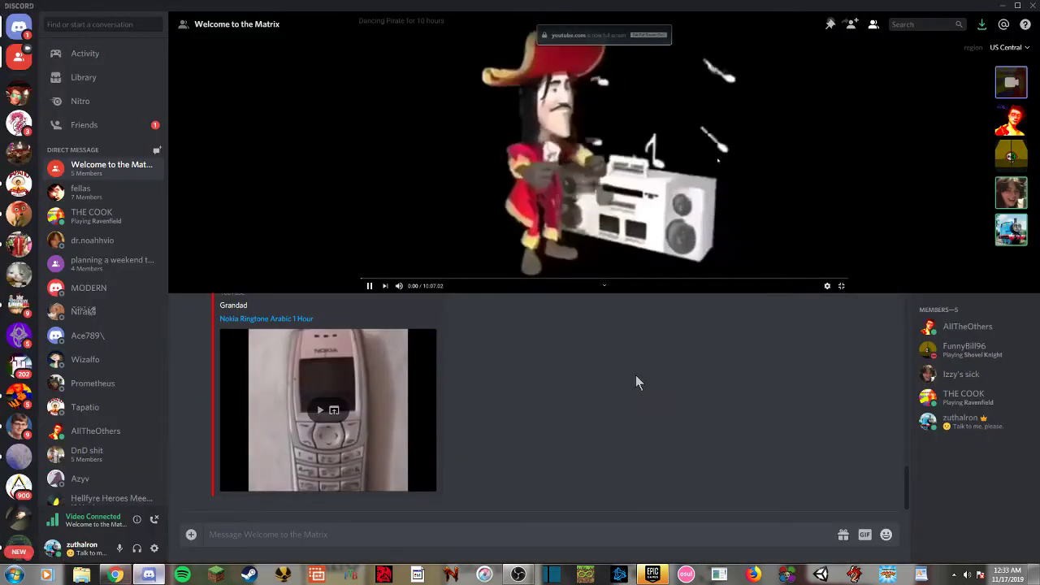
{"action": "mouse_move", "coordinate": [537, 187]}
{"action": "left_click", "coordinate": [541, 274]}
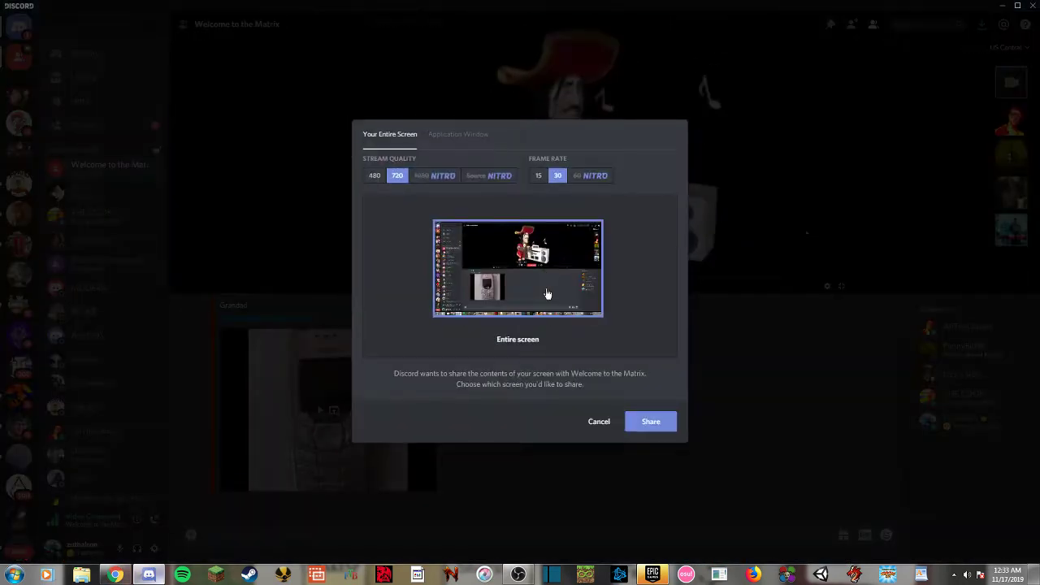
{"action": "left_click", "coordinate": [648, 424]}
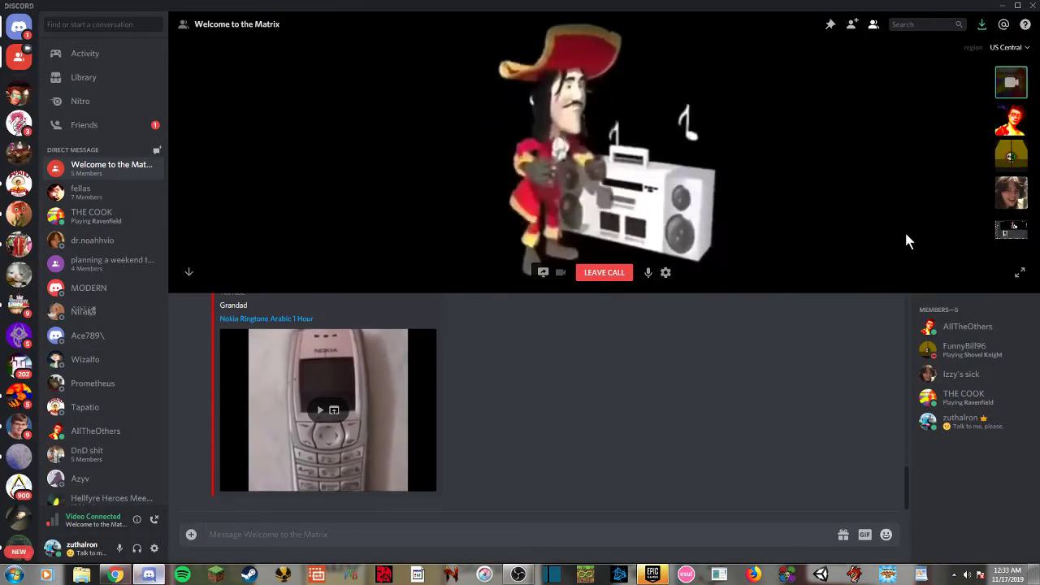
{"action": "left_click", "coordinate": [1021, 274]}
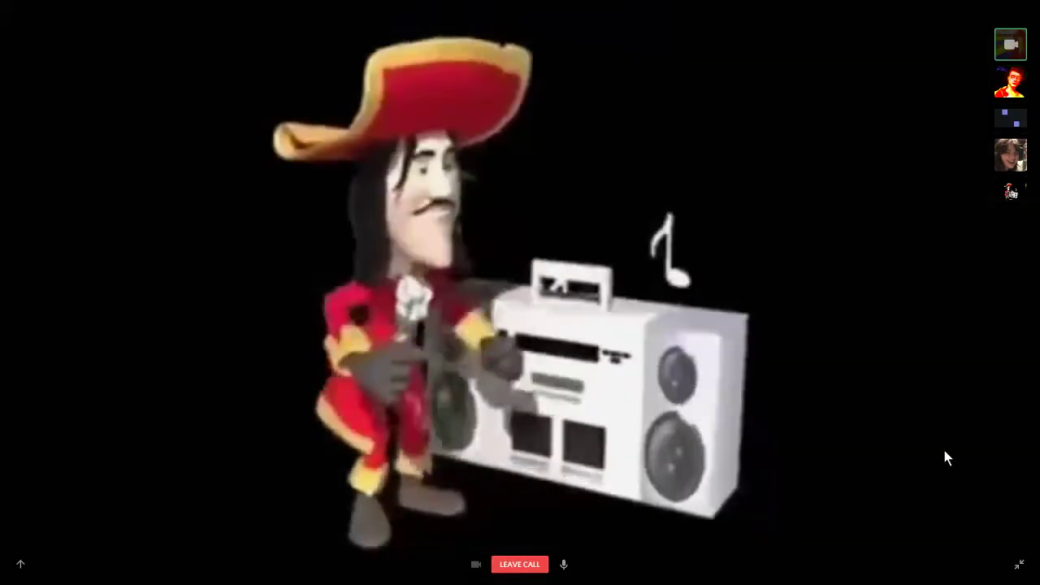
{"action": "left_click", "coordinate": [1021, 567]}
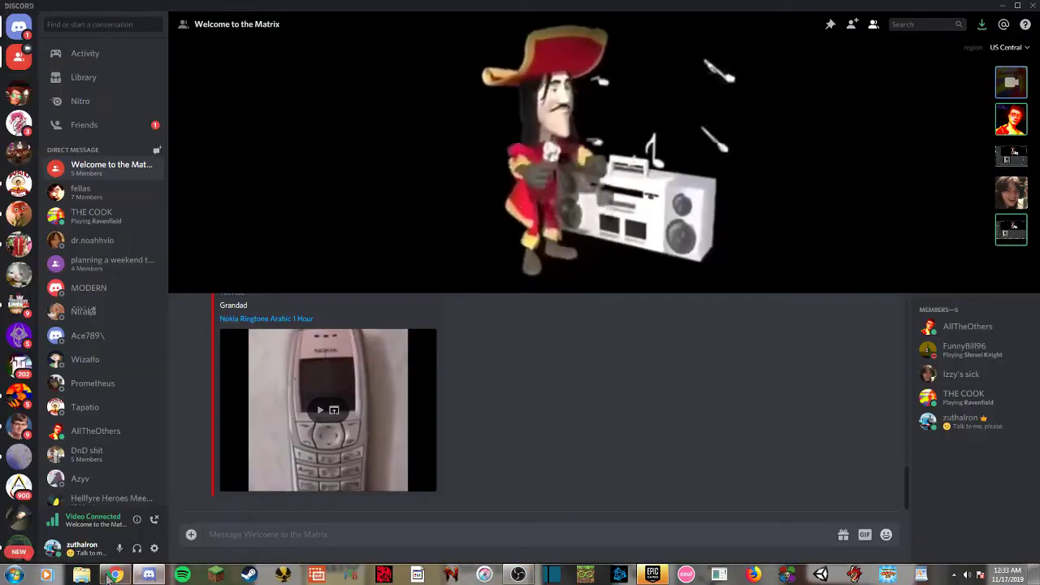
- Search YouTube for 'dancing pirate', play 'Dancing Pirate for 10 hours', and return to Discord
{"action": "left_click", "coordinate": [114, 575]}
{"action": "left_click", "coordinate": [460, 70]}
{"action": "type", "text": "dan"}
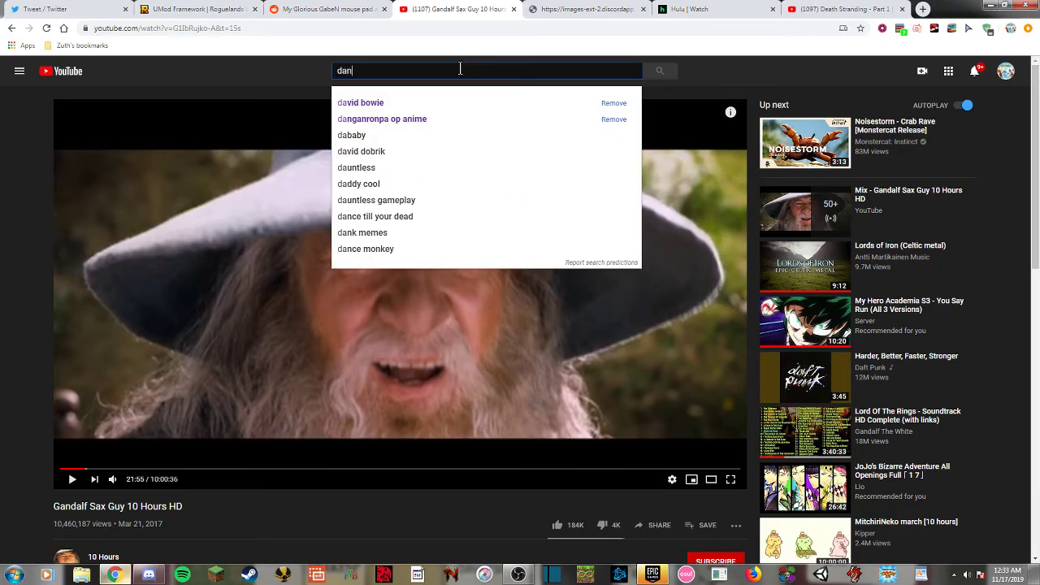
{"action": "type", "text": "cing pirate"}
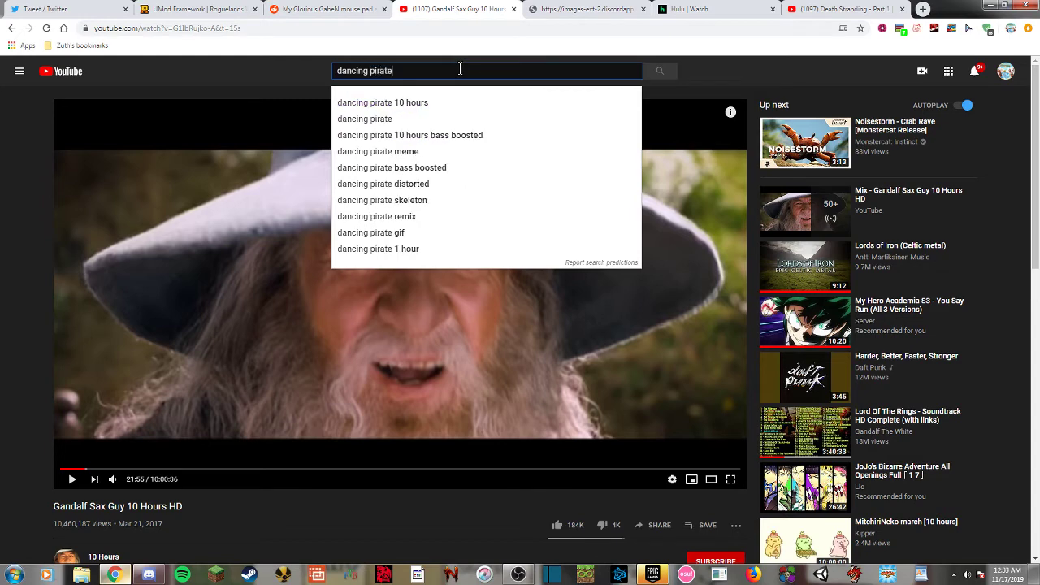
{"action": "key", "text": "Return"}
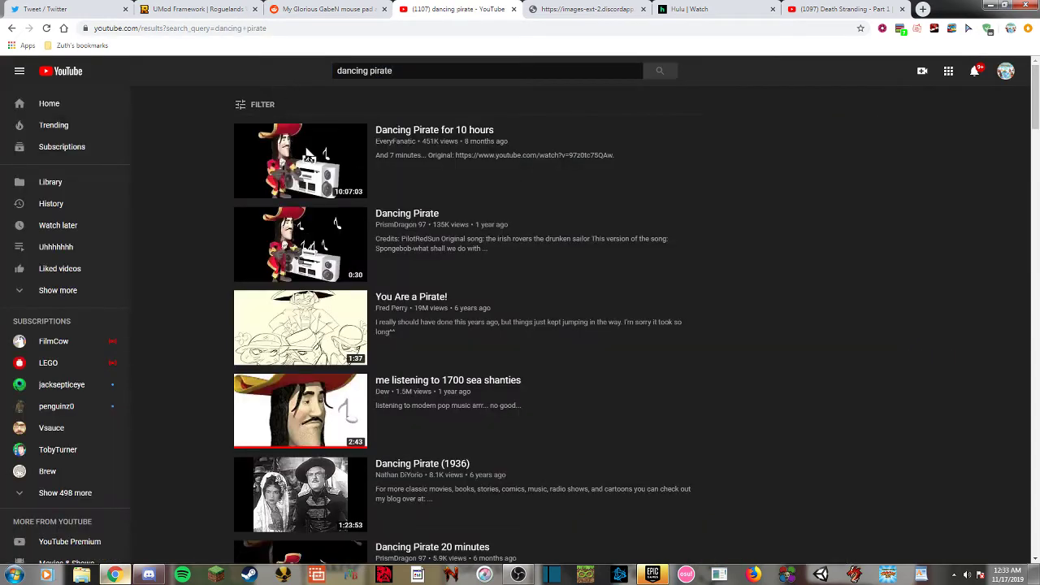
{"action": "left_click", "coordinate": [301, 162]}
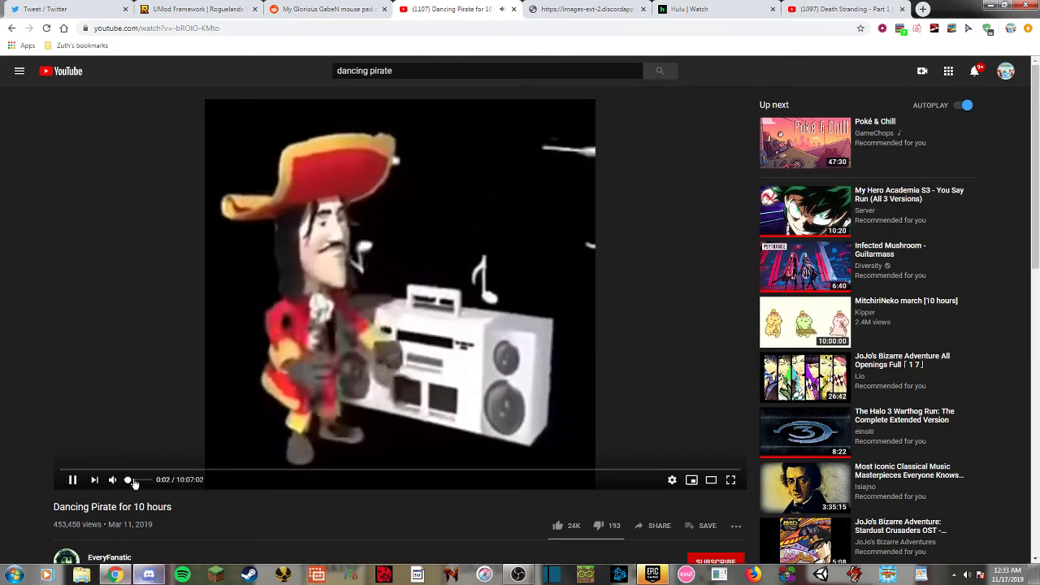
{"action": "key", "text": "alt+Tab"}
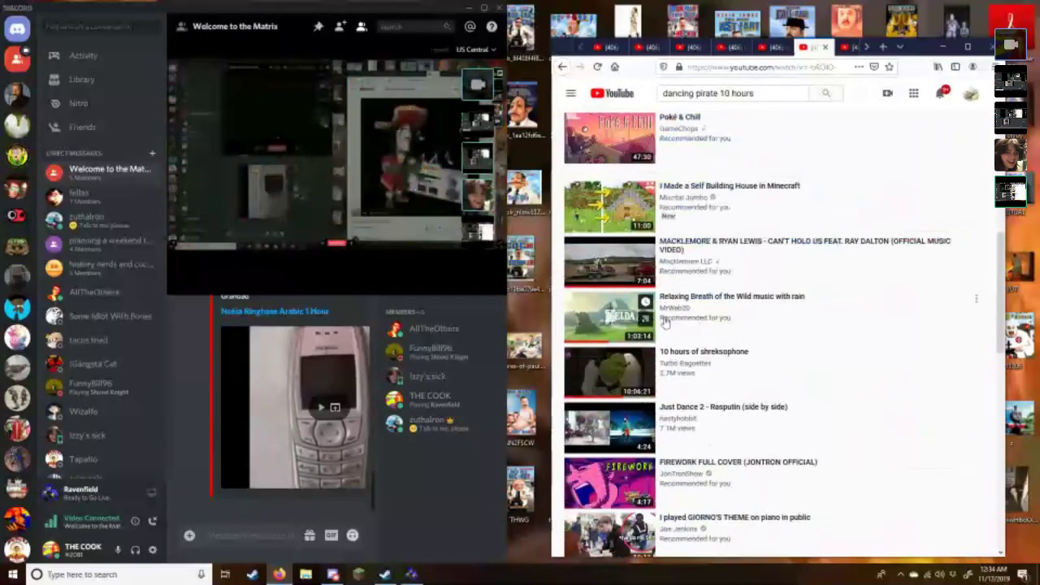
{"action": "scroll", "coordinate": [665, 322], "scroll_direction": "up", "scroll_amount": 10}
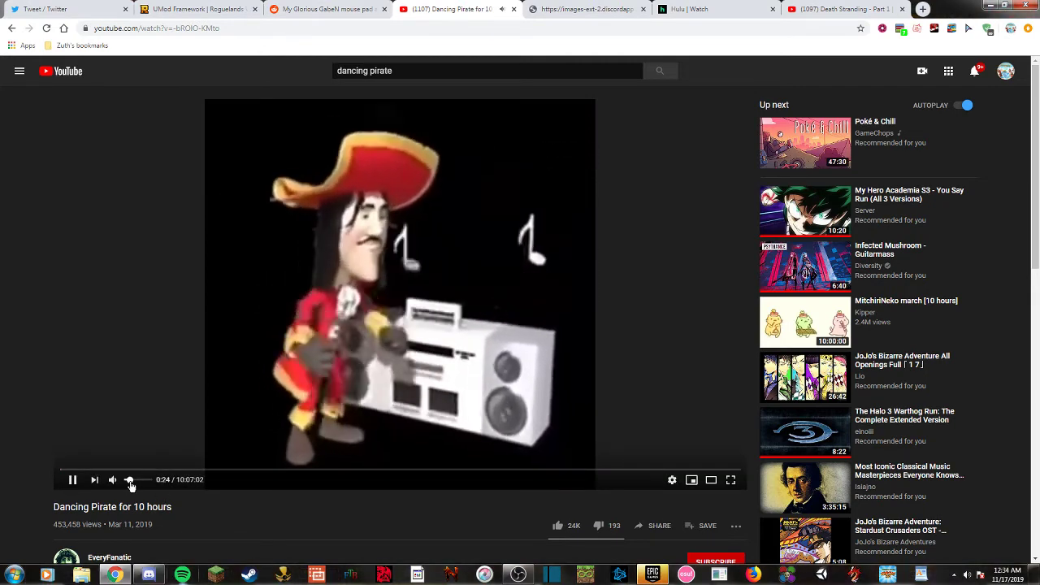
- Make the Dancing Pirate for 10 hours YouTube video full screen
{"action": "left_click", "coordinate": [731, 480]}
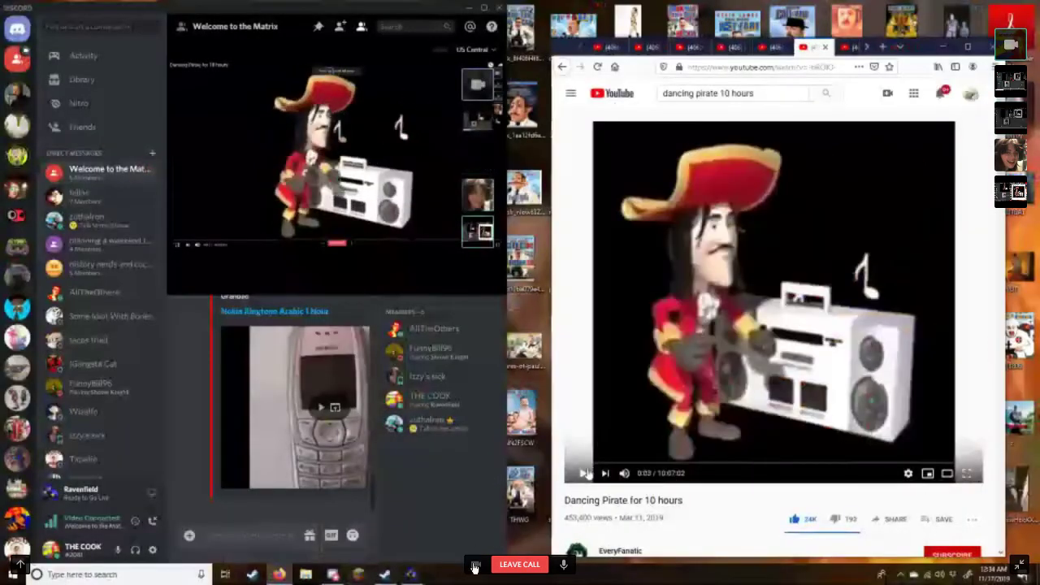
- Leave full-screen and change the share from the entire screen to the Dancing Pirate window
{"action": "left_click", "coordinate": [580, 473]}
{"action": "left_click", "coordinate": [1020, 564]}
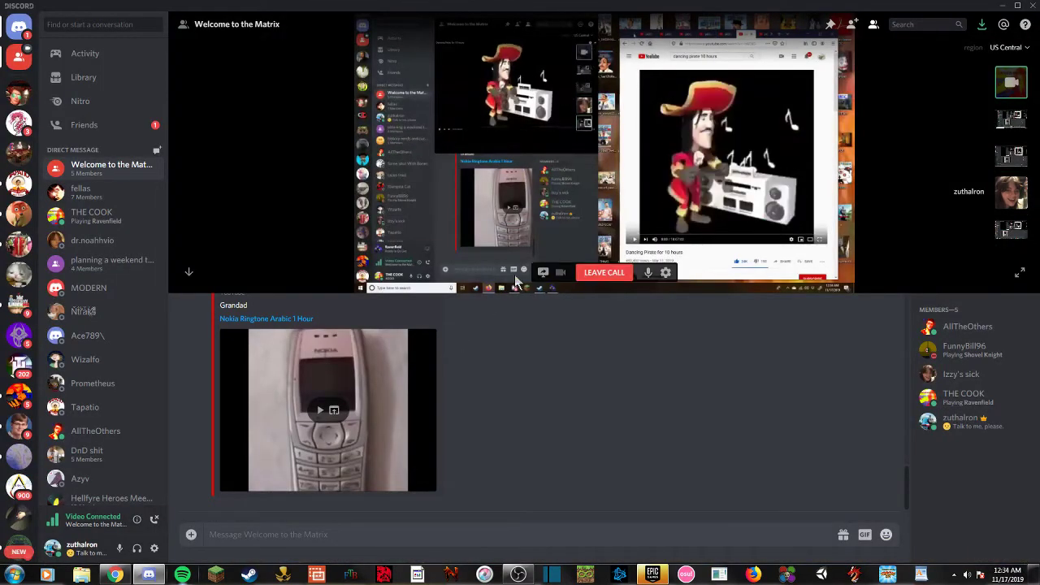
{"action": "left_click", "coordinate": [551, 271]}
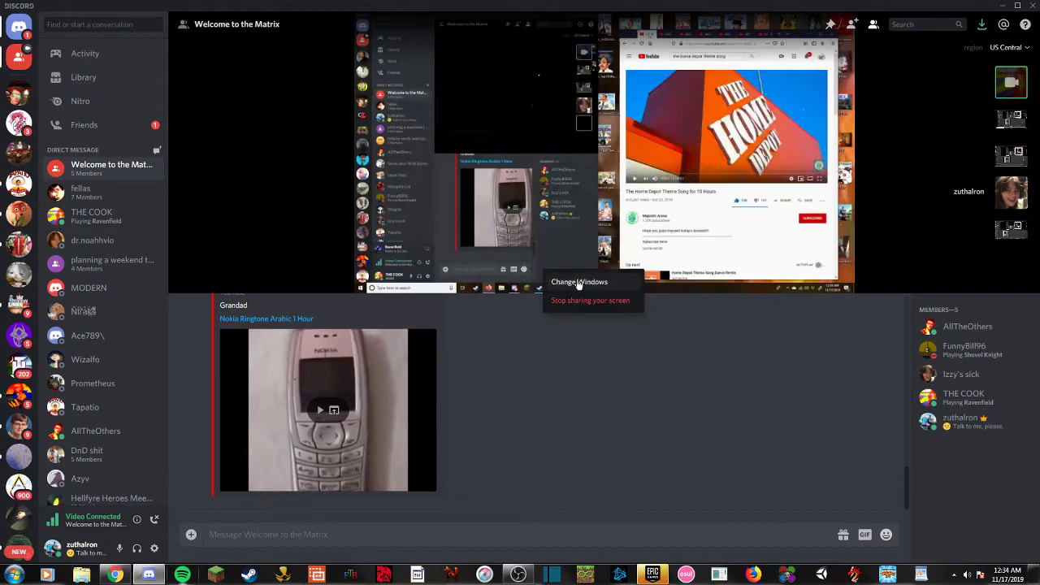
{"action": "left_click", "coordinate": [579, 282]}
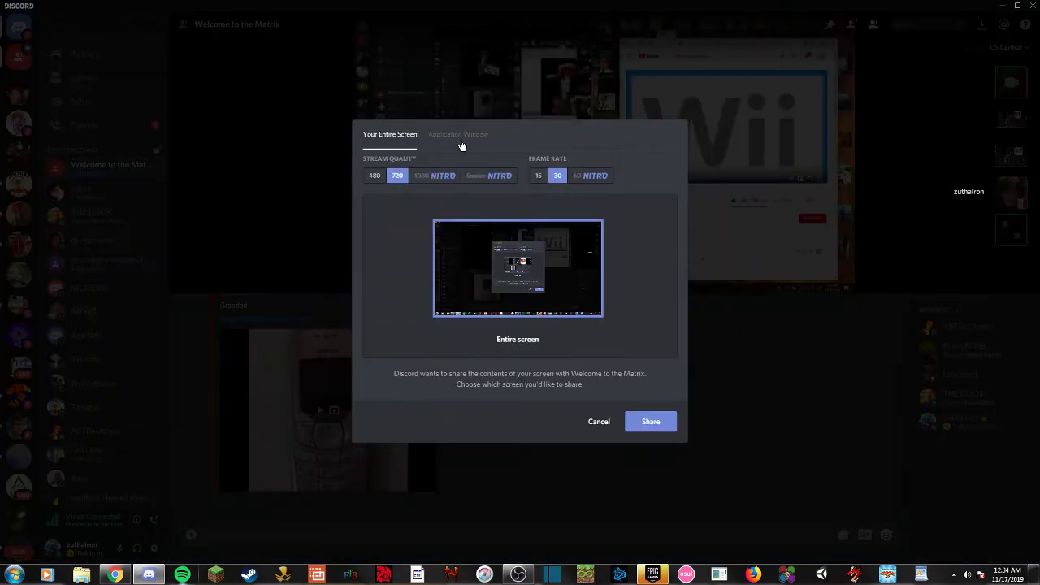
{"action": "left_click", "coordinate": [458, 135]}
{"action": "left_click", "coordinate": [518, 248]}
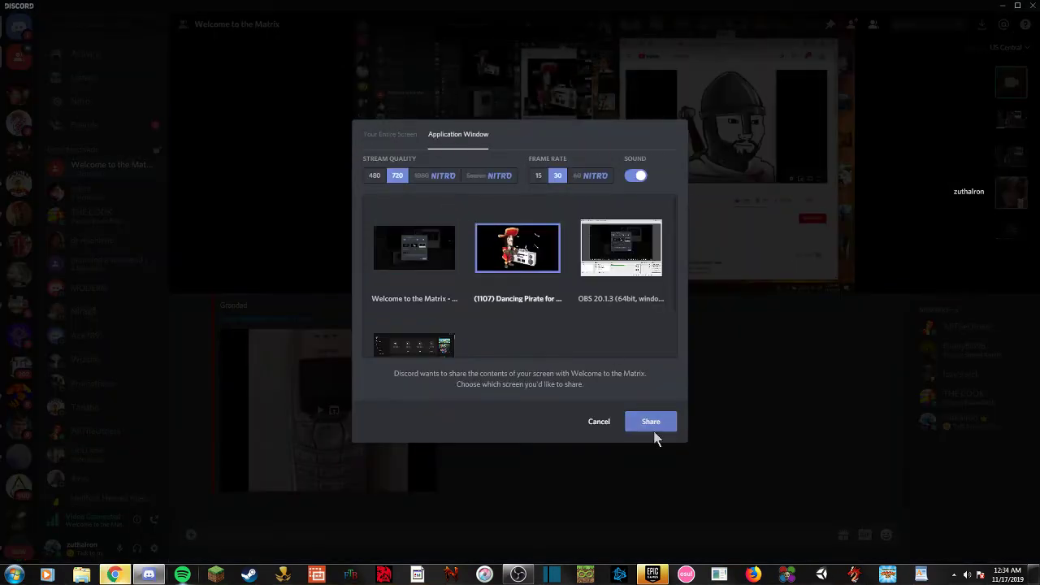
{"action": "left_click", "coordinate": [652, 425]}
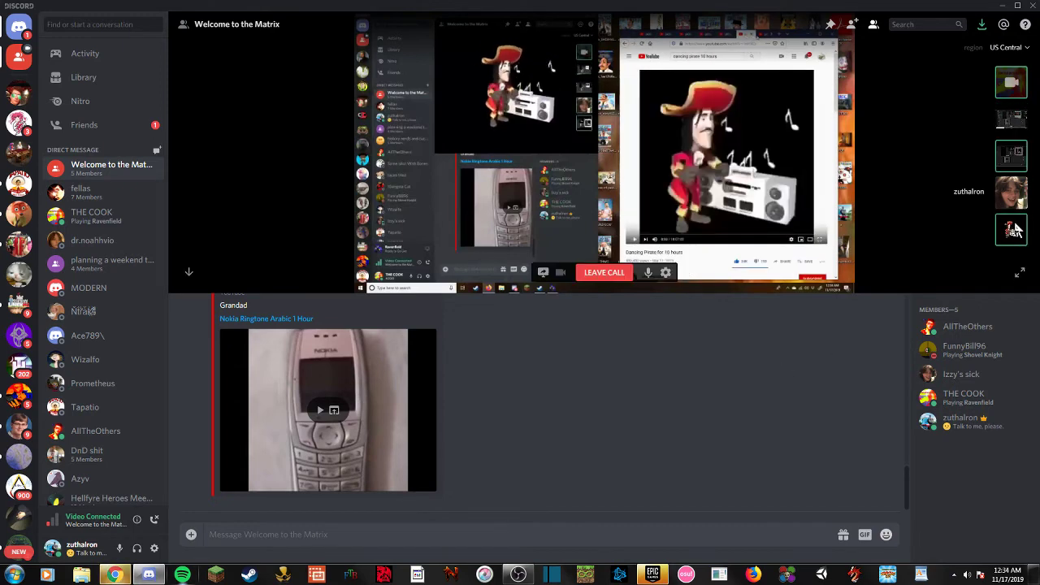
- Focus the pirate stream, switch to grid view, then enlarge one member's stream
{"action": "left_click", "coordinate": [1014, 231]}
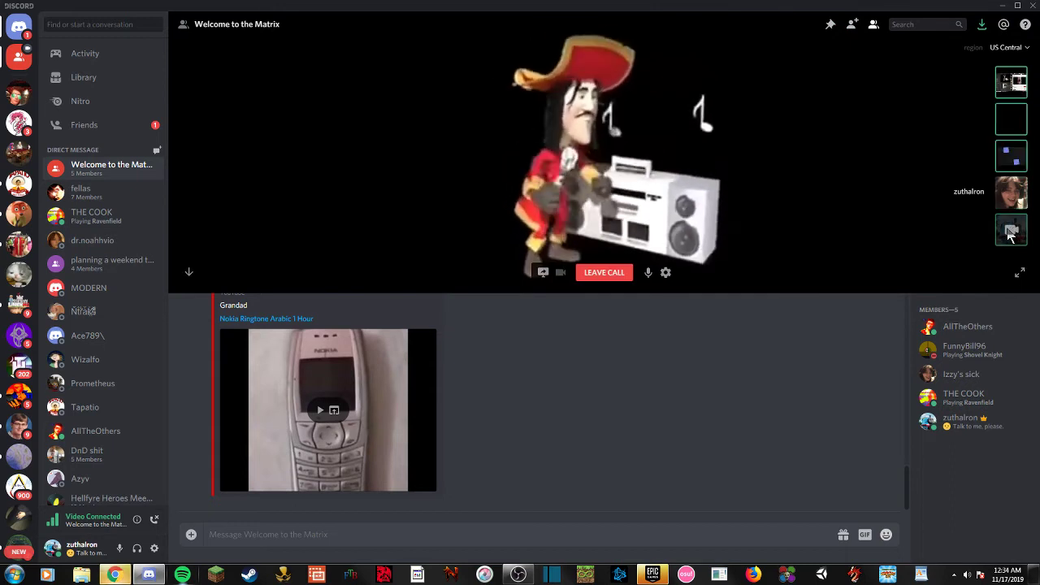
{"action": "left_click", "coordinate": [1014, 224]}
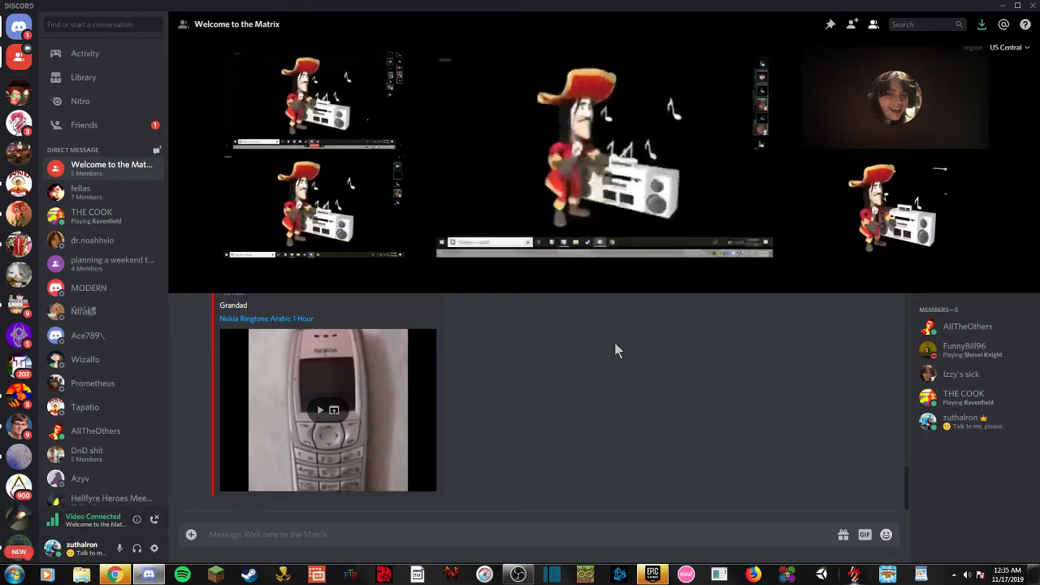
{"action": "left_click", "coordinate": [344, 103]}
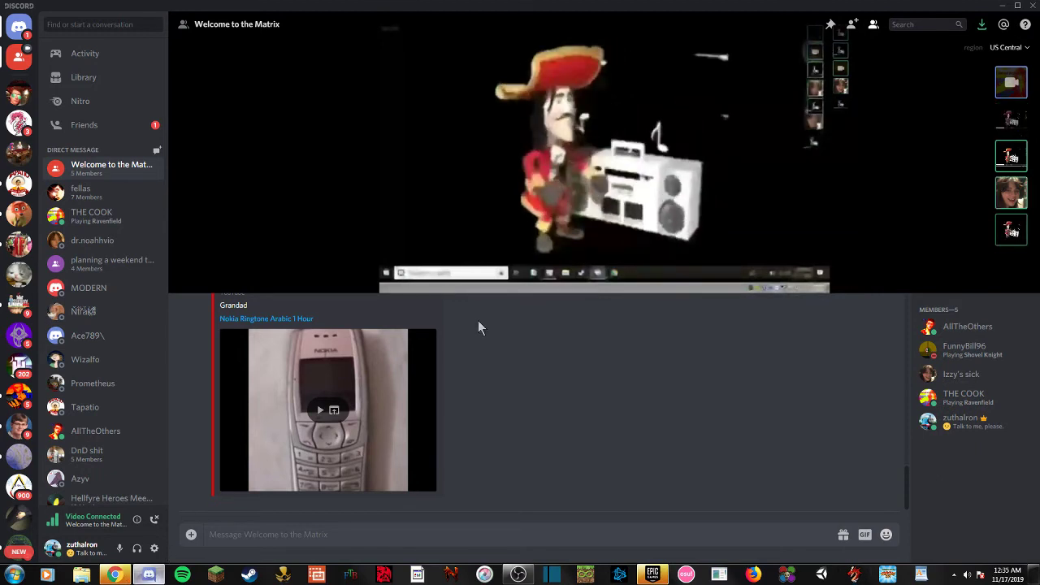
- Change the shared source to the Dancing Pirate application window
{"action": "left_click", "coordinate": [544, 273]}
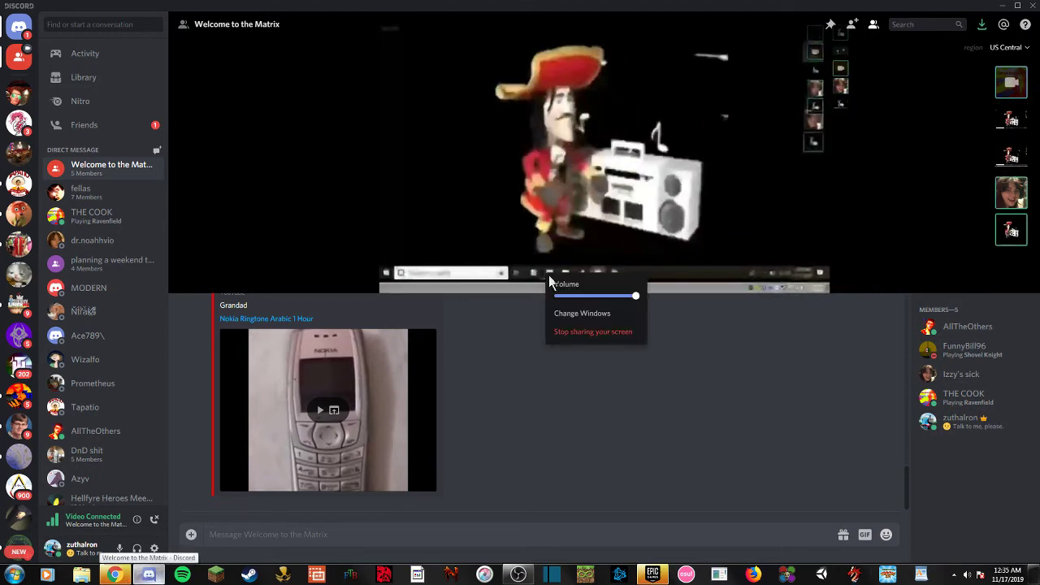
{"action": "left_click", "coordinate": [584, 315]}
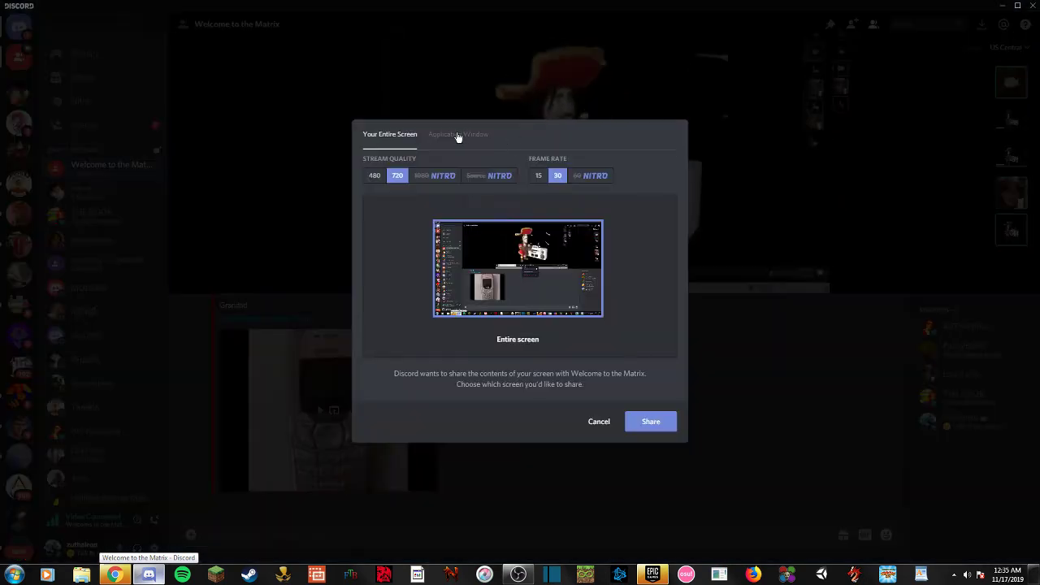
{"action": "left_click", "coordinate": [459, 137]}
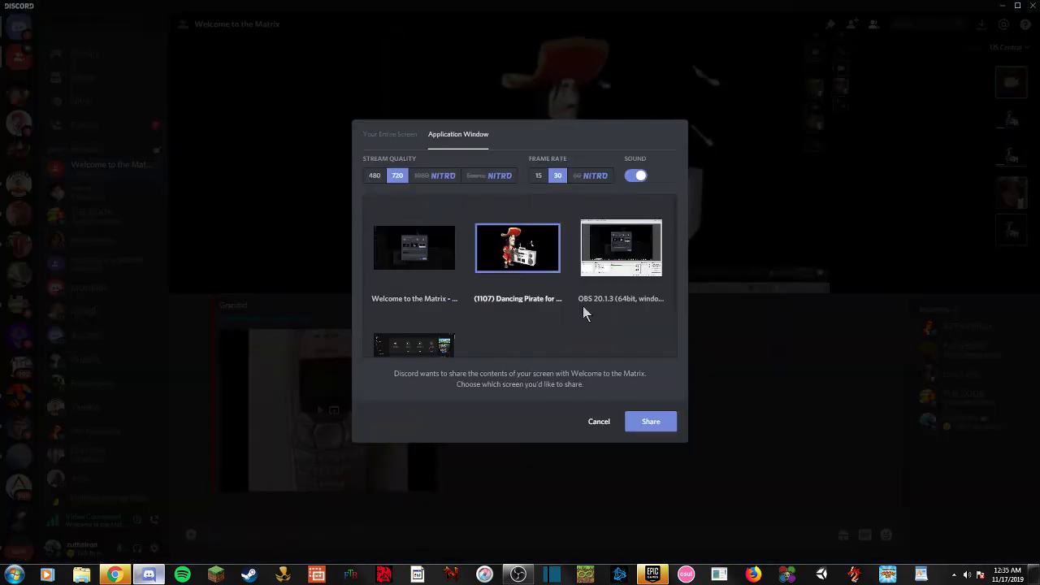
{"action": "left_click", "coordinate": [651, 421]}
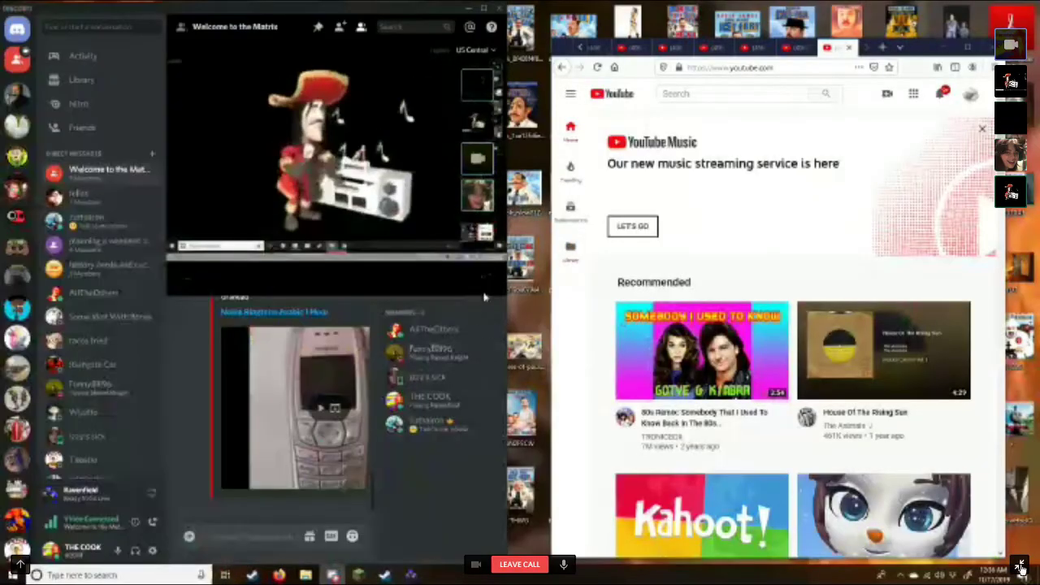
- Exit full-screen and switch the Go Live share to the Dancing Pirate application window
{"action": "key", "text": "Escape"}
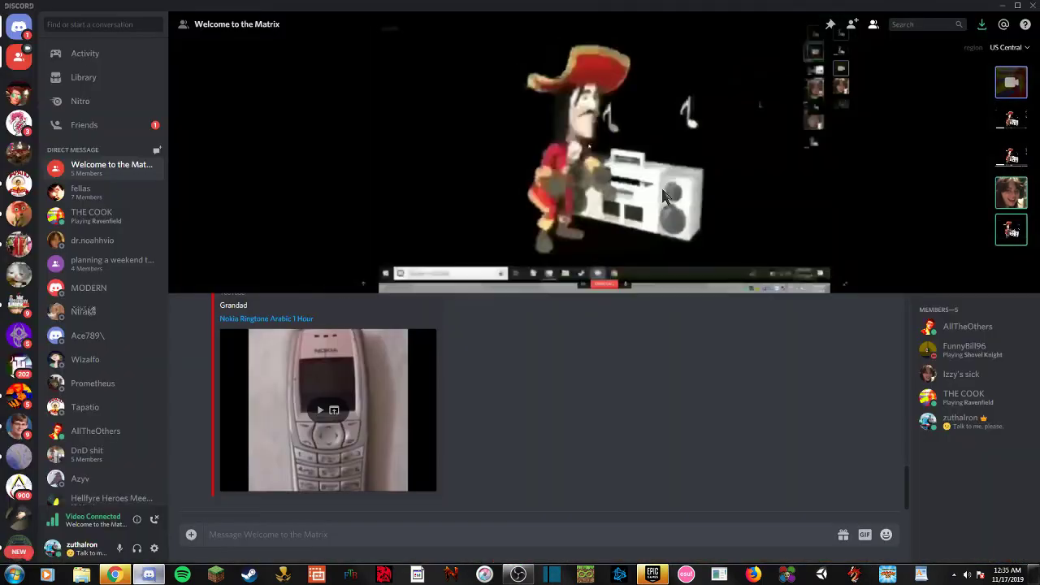
{"action": "left_click", "coordinate": [539, 273]}
{"action": "left_click", "coordinate": [584, 311]}
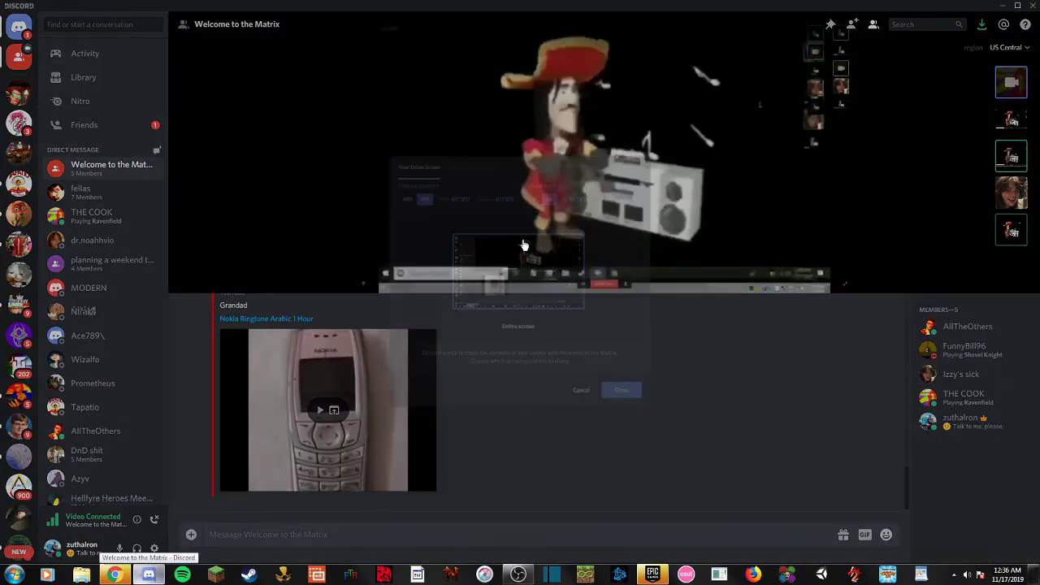
{"action": "left_click", "coordinate": [479, 134]}
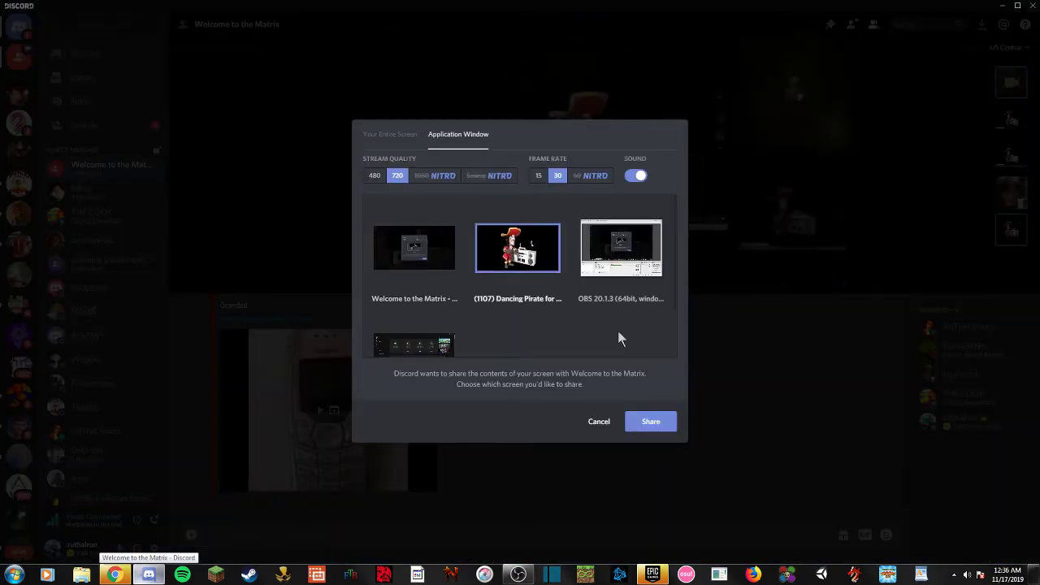
{"action": "left_click", "coordinate": [656, 421]}
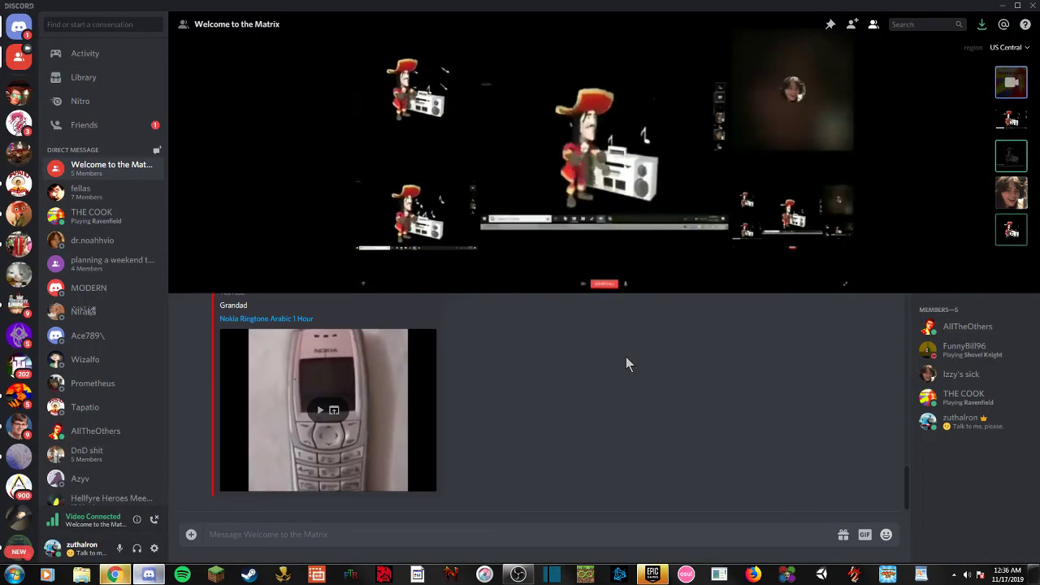
- Enlarge the pirate stream tile, then toggle the call into grid view
{"action": "left_click", "coordinate": [1011, 233]}
{"action": "left_click", "coordinate": [1014, 238]}
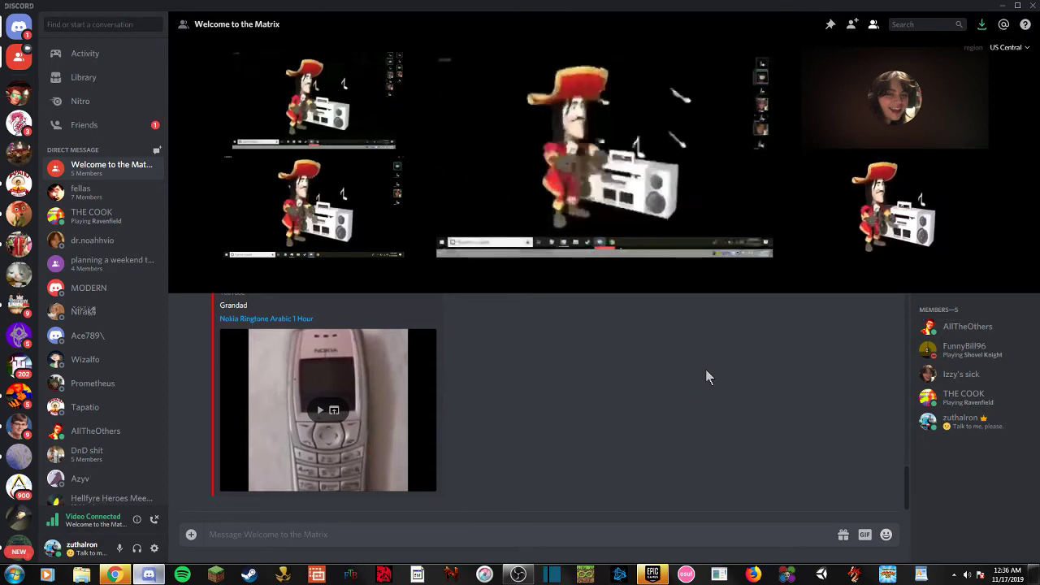
{"action": "mouse_move", "coordinate": [569, 163]}
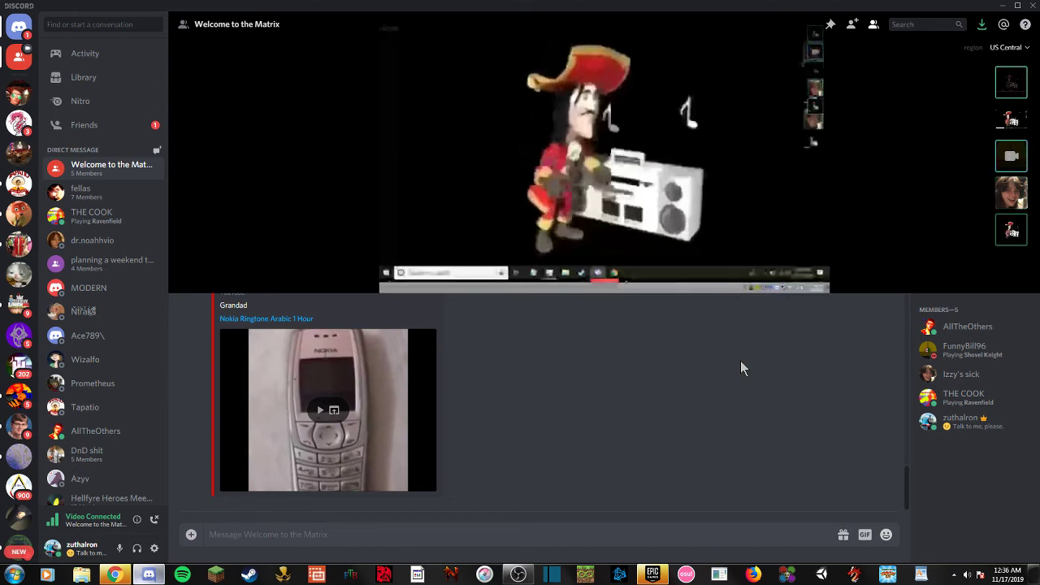
{"action": "mouse_move", "coordinate": [569, 204]}
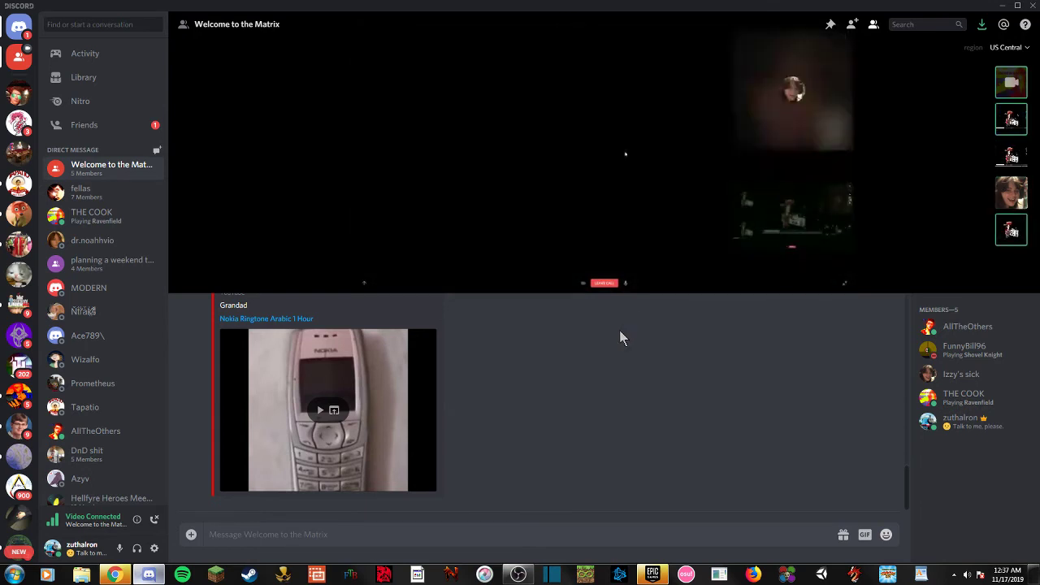
{"action": "mouse_move", "coordinate": [604, 162]}
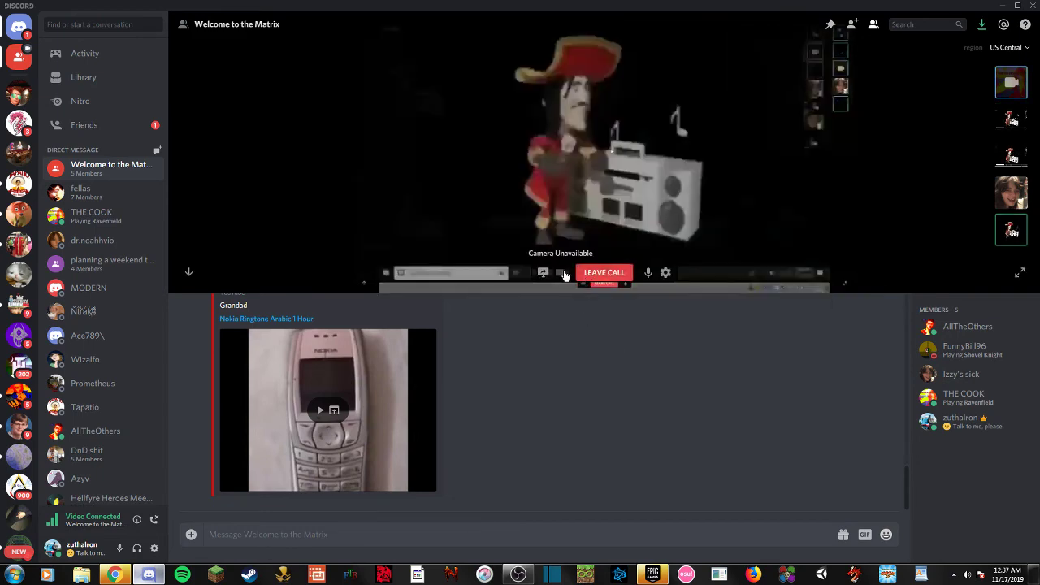
- Change the share source back to Your Entire Screen
{"action": "left_click", "coordinate": [542, 274]}
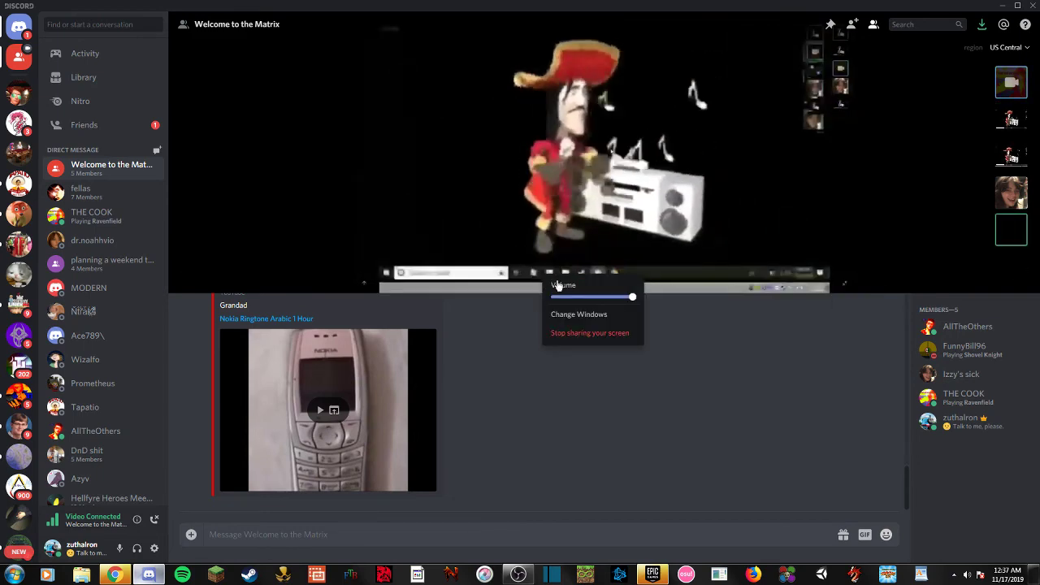
{"action": "left_click", "coordinate": [588, 316]}
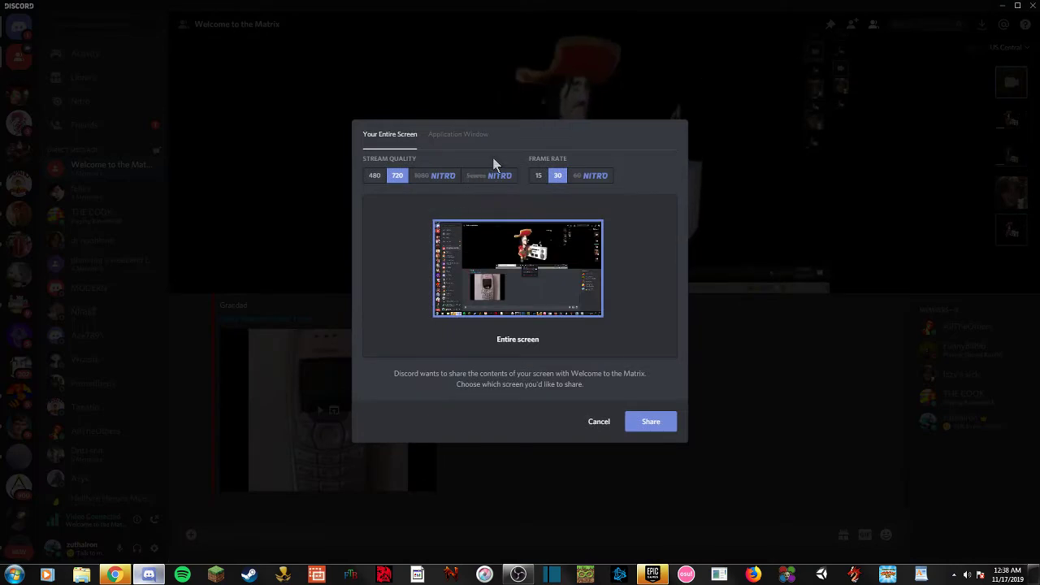
{"action": "left_click", "coordinate": [651, 424]}
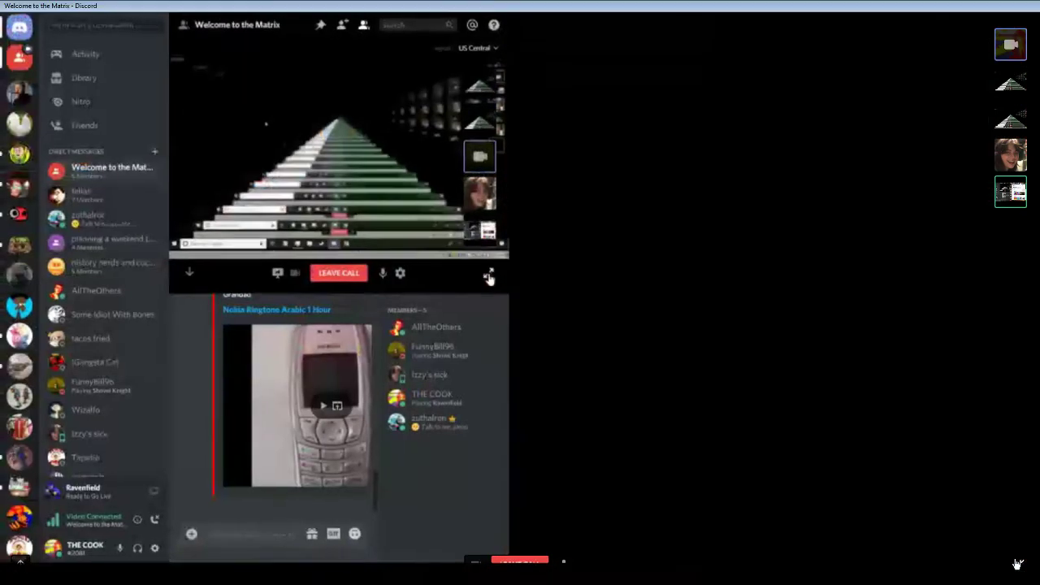
- Leave full-screen, stop the screen share, and bring the Dancing Pirate Chrome window forward
{"action": "left_click", "coordinate": [1017, 564]}
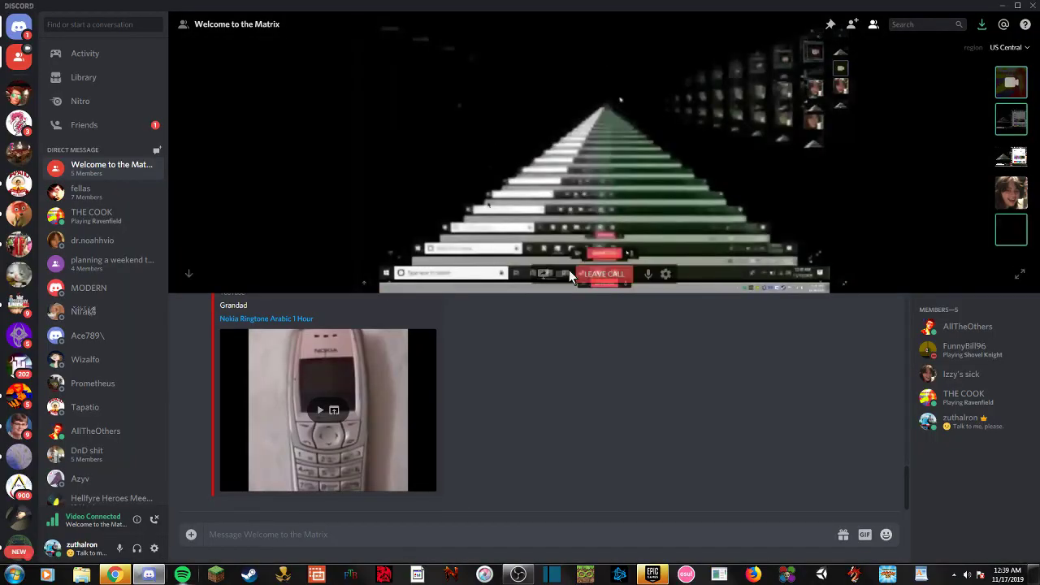
{"action": "left_click", "coordinate": [566, 274]}
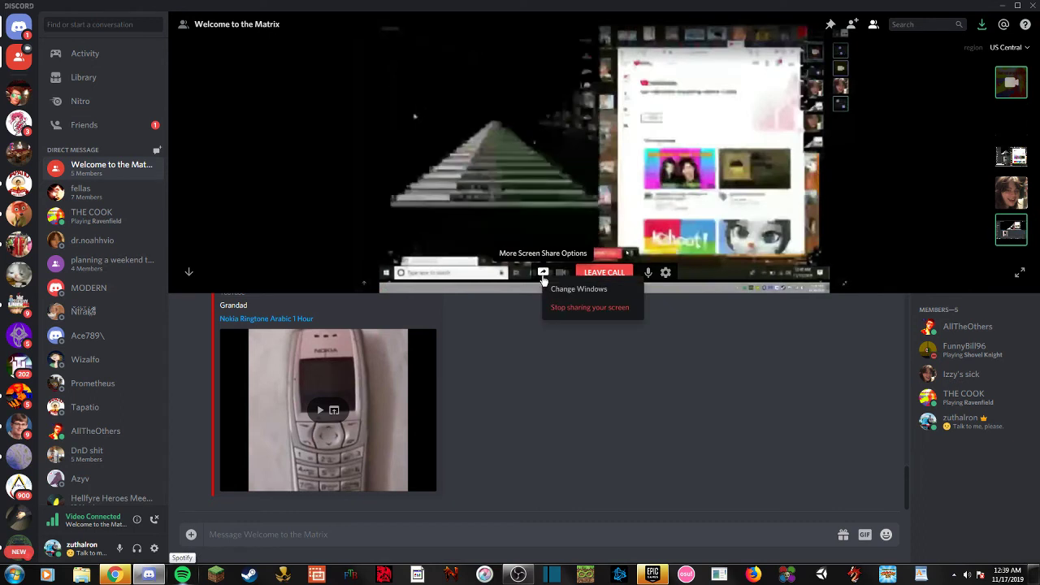
{"action": "left_click", "coordinate": [572, 314]}
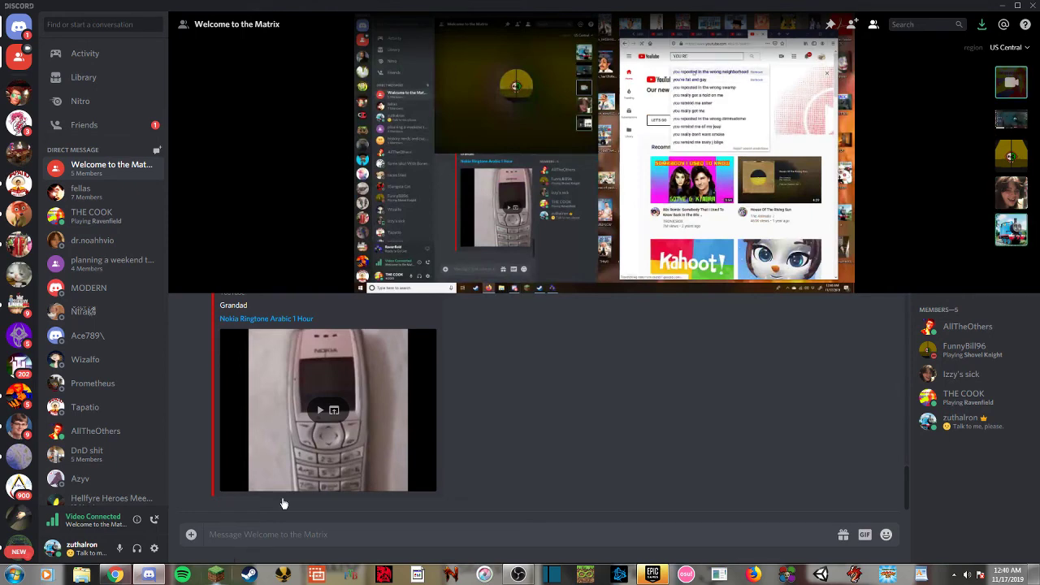
{"action": "left_click", "coordinate": [116, 575]}
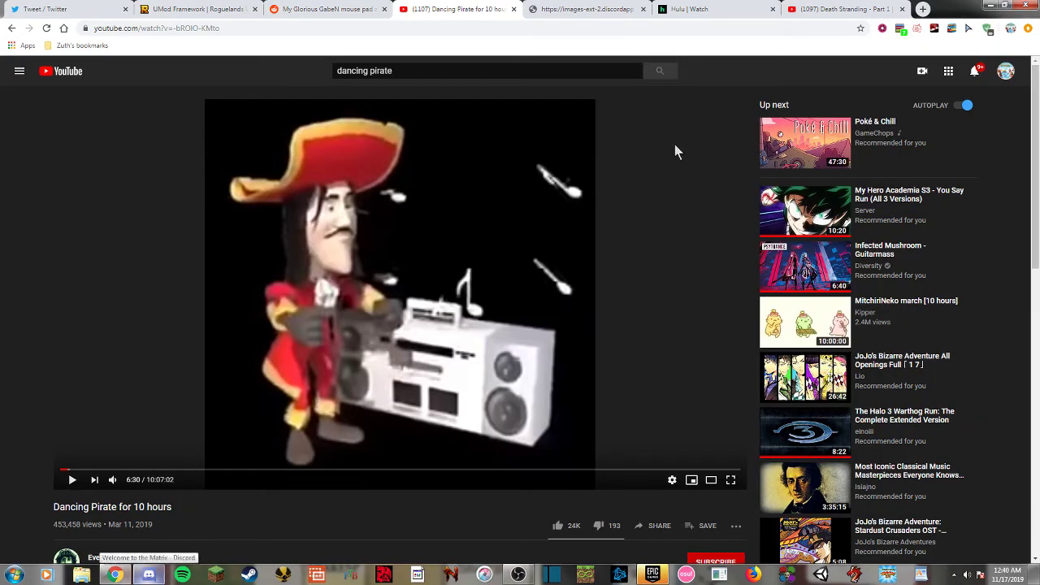
- Clear the YouTube search box while switching between YouTube and the Discord call
{"action": "double_click", "coordinate": [451, 76]}
{"action": "key", "text": "BackSpace"}
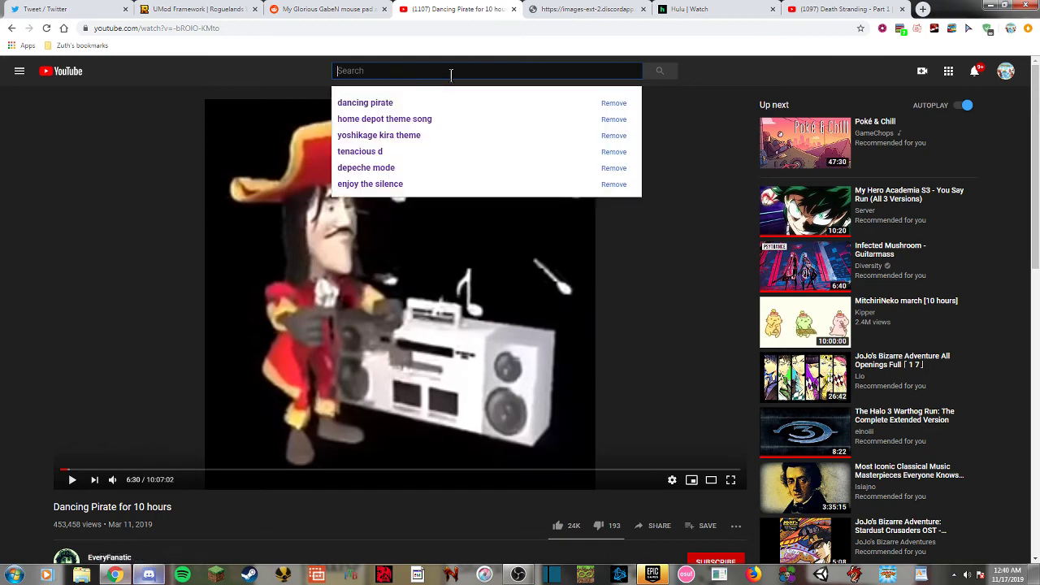
{"action": "left_click", "coordinate": [150, 574]}
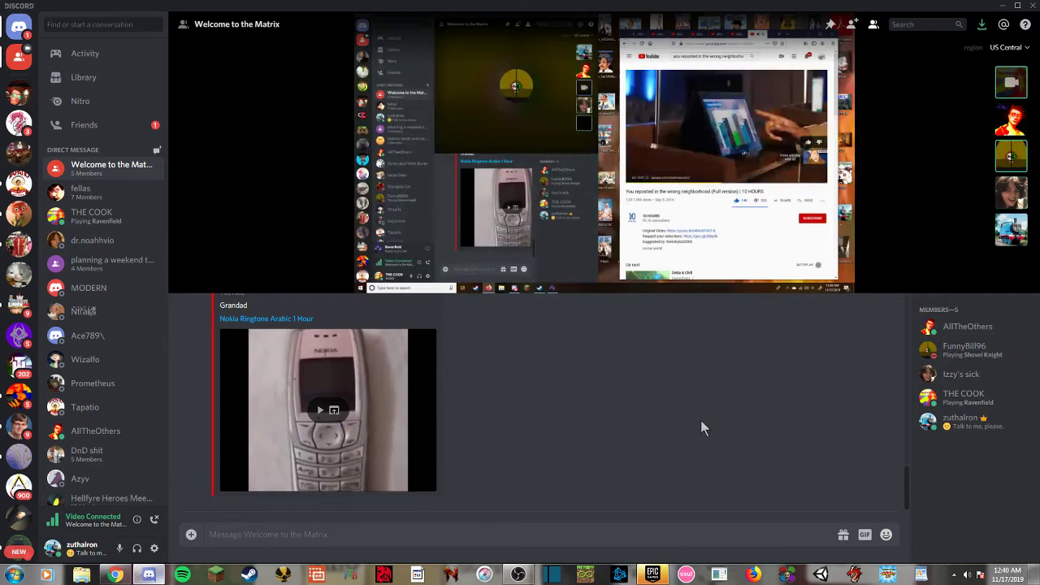
{"action": "left_click", "coordinate": [150, 575]}
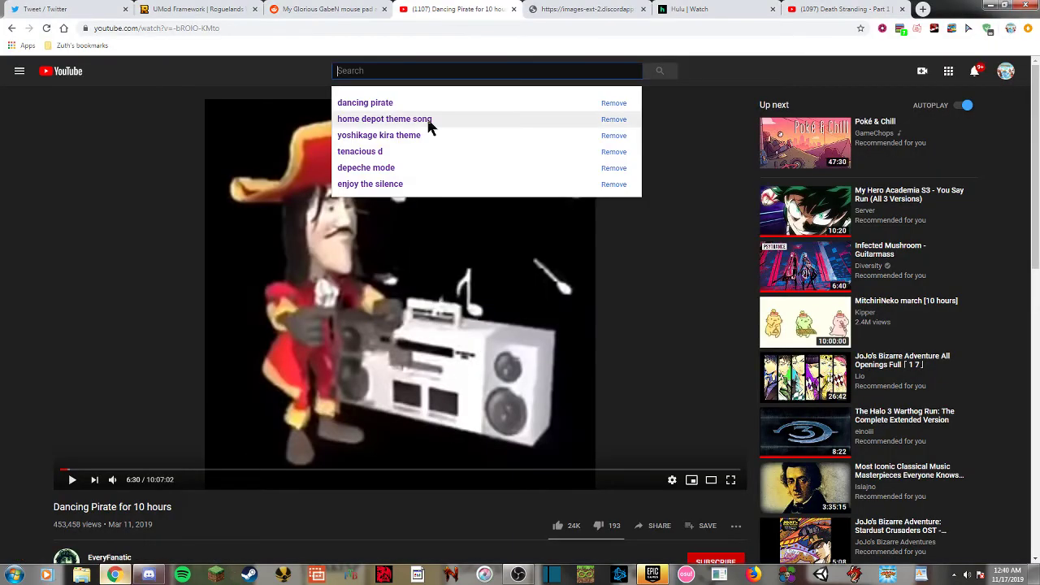
{"action": "left_click", "coordinate": [149, 575]}
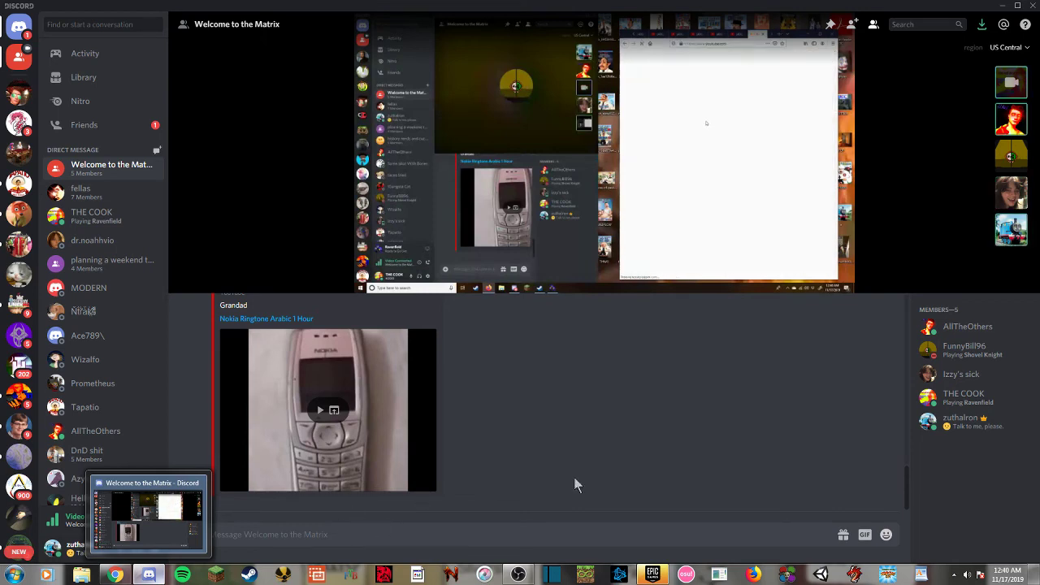
{"action": "mouse_move", "coordinate": [437, 171]}
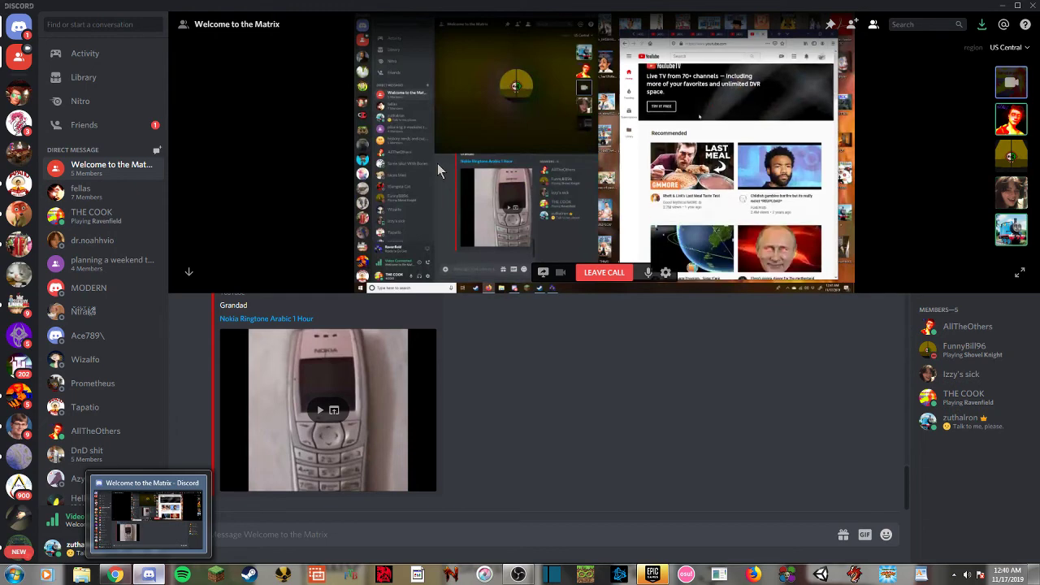
{"action": "left_click", "coordinate": [116, 575]}
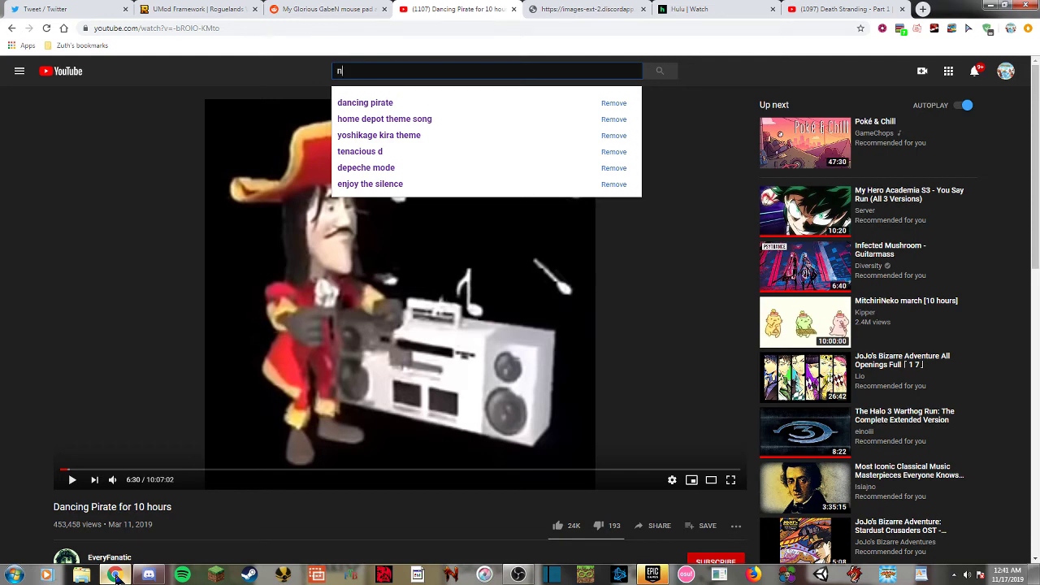
{"action": "type", "text": "nyan ca"}
- Search nyan cat and play Nyan Cat 10 hours (original) full screen
{"action": "key", "text": "Return"}
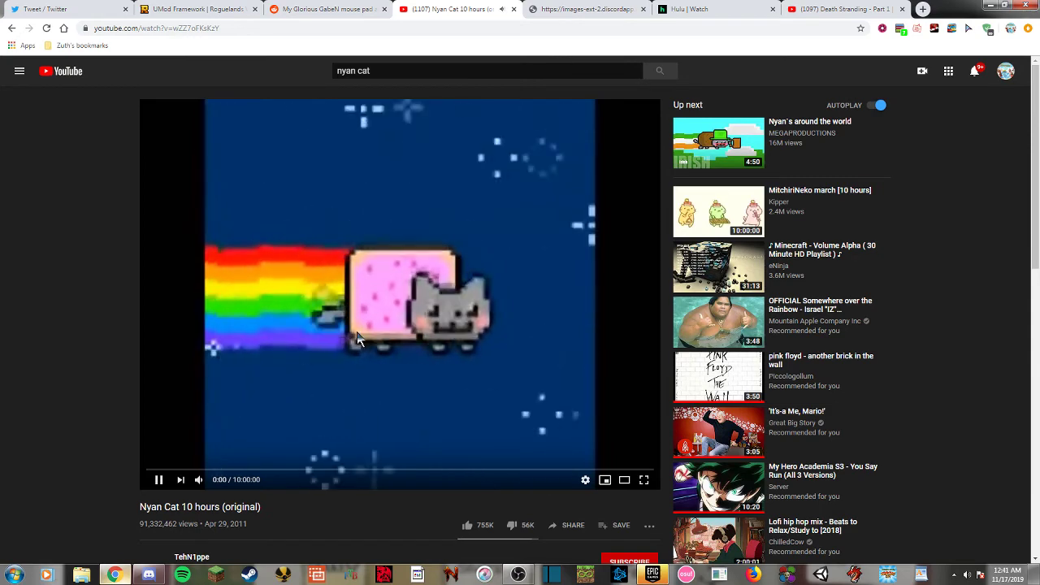
{"action": "left_click", "coordinate": [314, 408]}
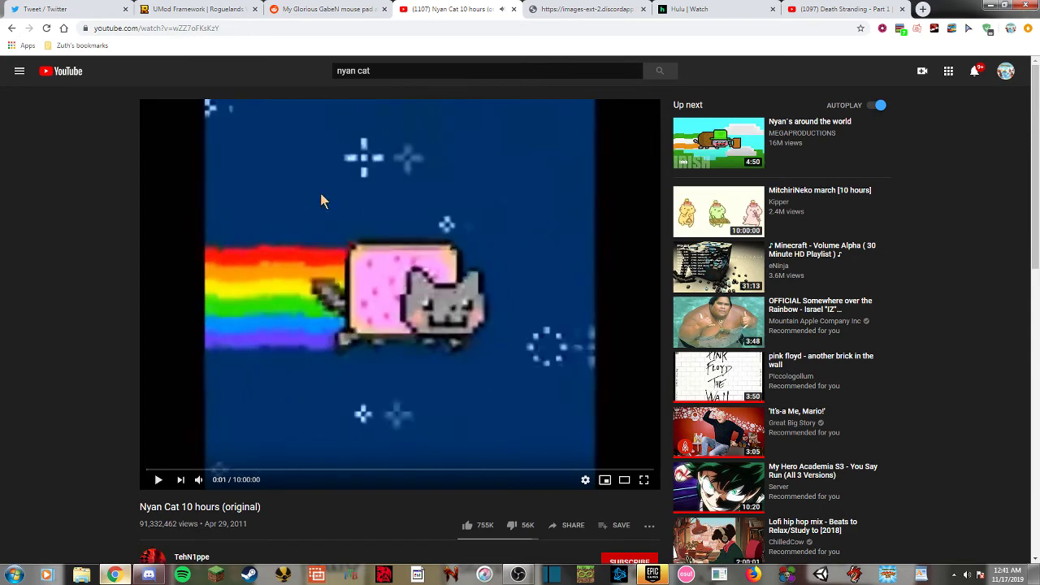
{"action": "left_click", "coordinate": [339, 351]}
{"action": "left_click", "coordinate": [645, 481]}
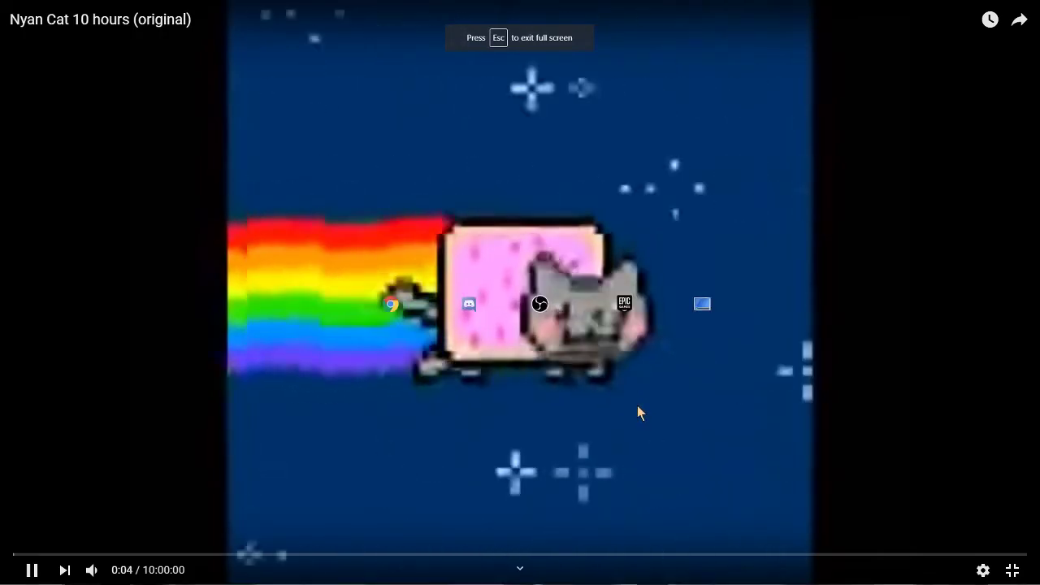
{"action": "key", "text": "alt+Tab"}
- Share the Nyan Cat window with the Welcome to the Matrix call
{"action": "left_click", "coordinate": [545, 276]}
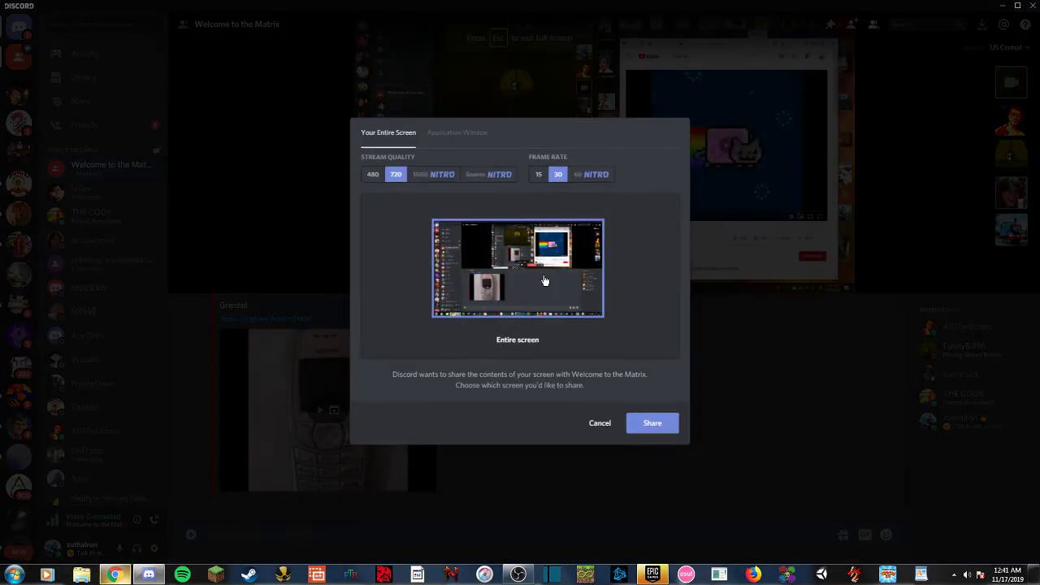
{"action": "left_click", "coordinate": [458, 135]}
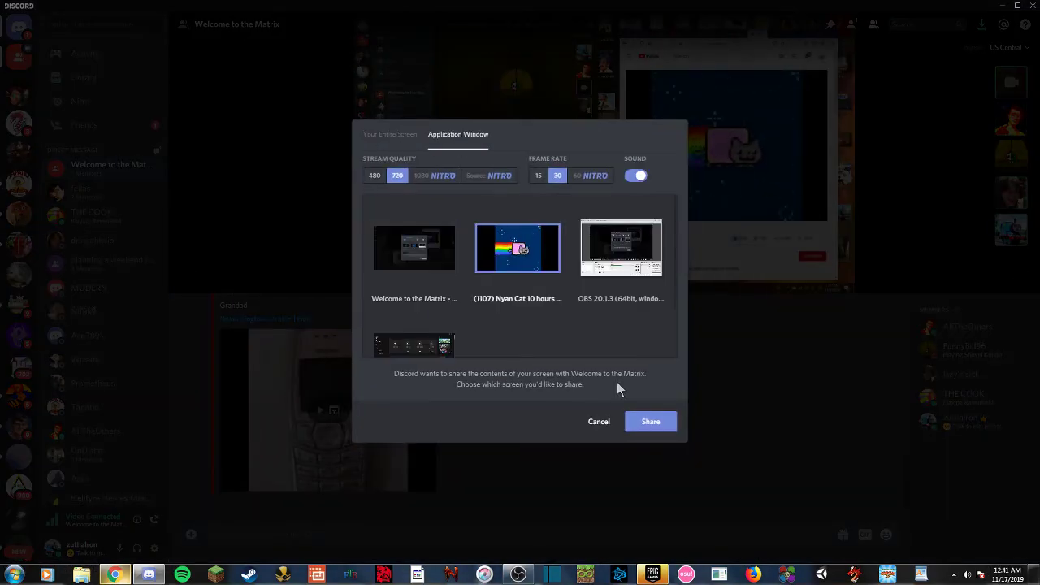
{"action": "left_click", "coordinate": [653, 424]}
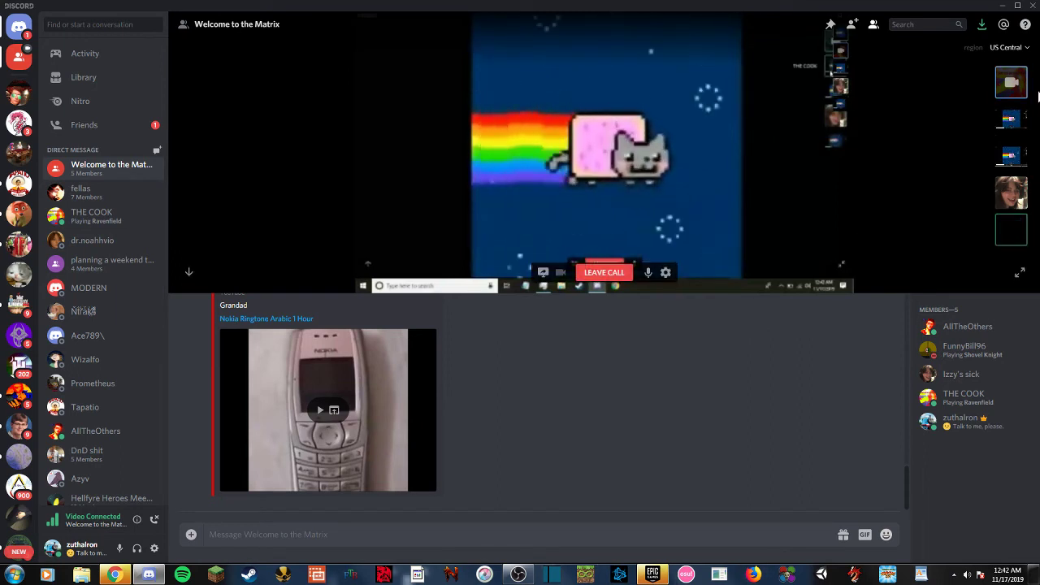
{"action": "mouse_move", "coordinate": [542, 274]}
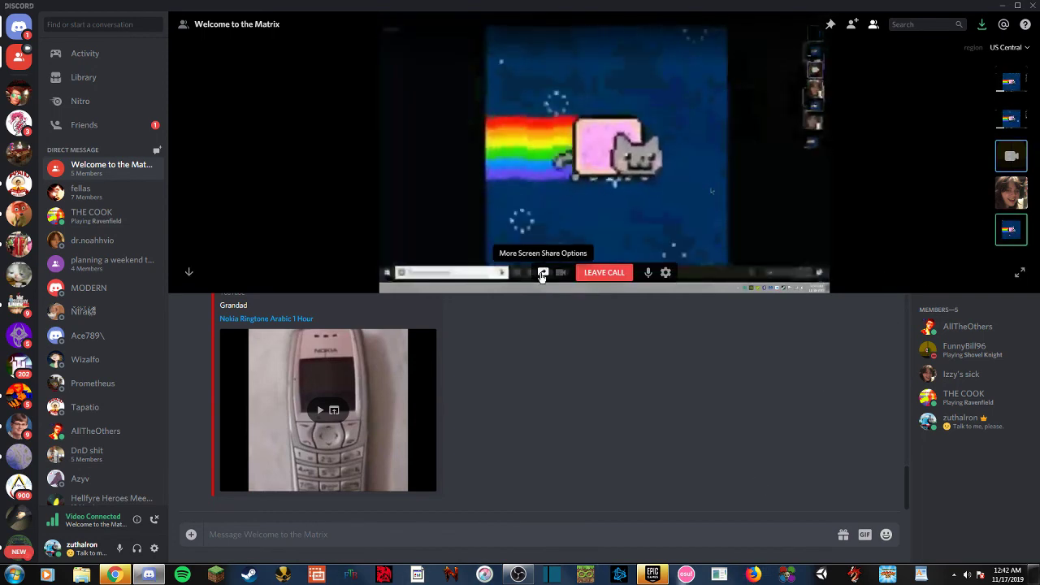
- Reopen the share source picker and switch back to Your Entire Screen
{"action": "left_click", "coordinate": [542, 275]}
{"action": "left_click", "coordinate": [562, 314]}
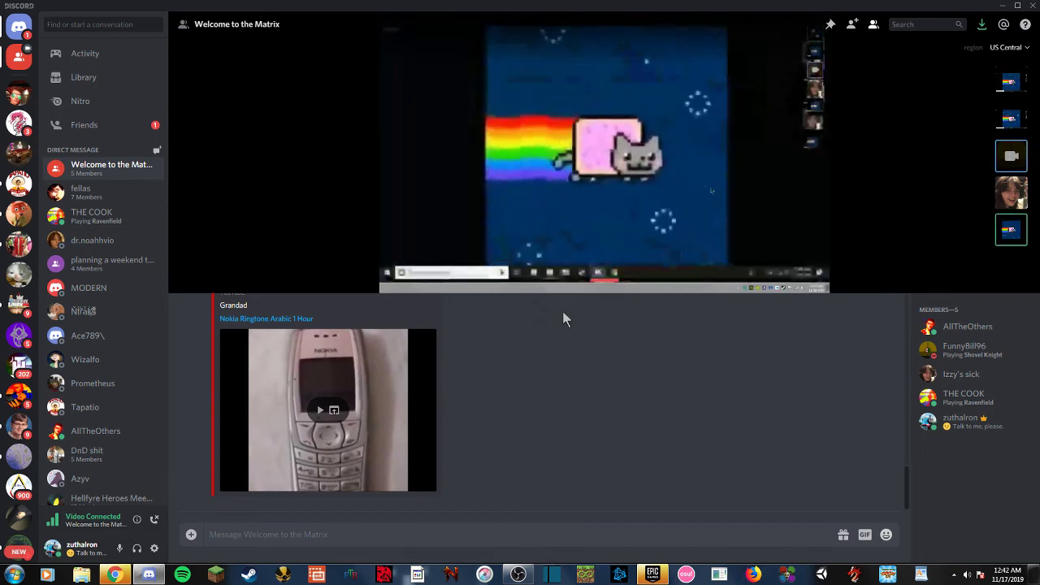
{"action": "left_click", "coordinate": [456, 136]}
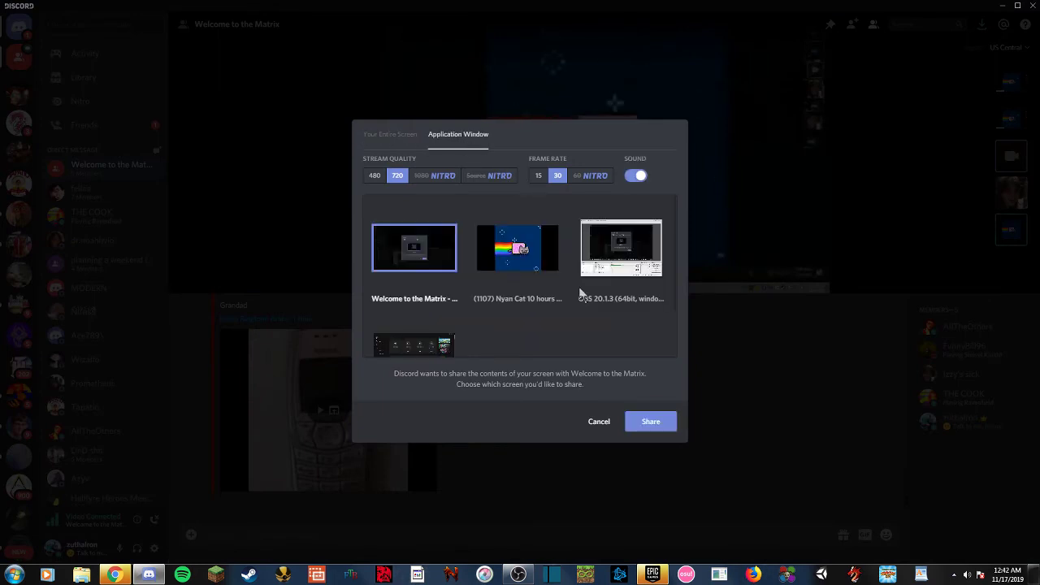
{"action": "left_click", "coordinate": [520, 254]}
{"action": "left_click", "coordinate": [406, 135]}
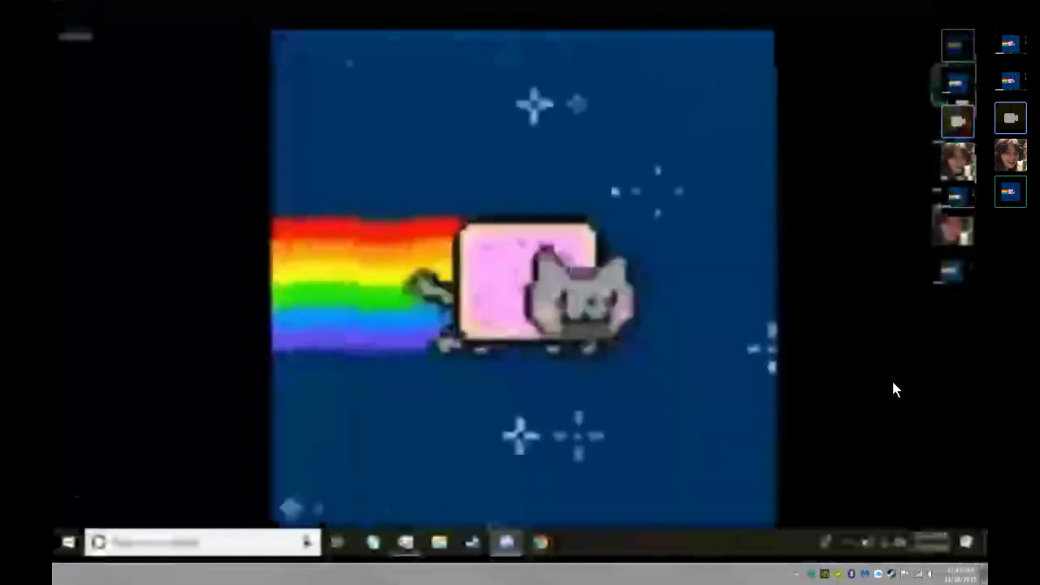
- Leave fullscreen and change the screen share to the Nyan Cat application window
{"action": "key", "text": "Escape"}
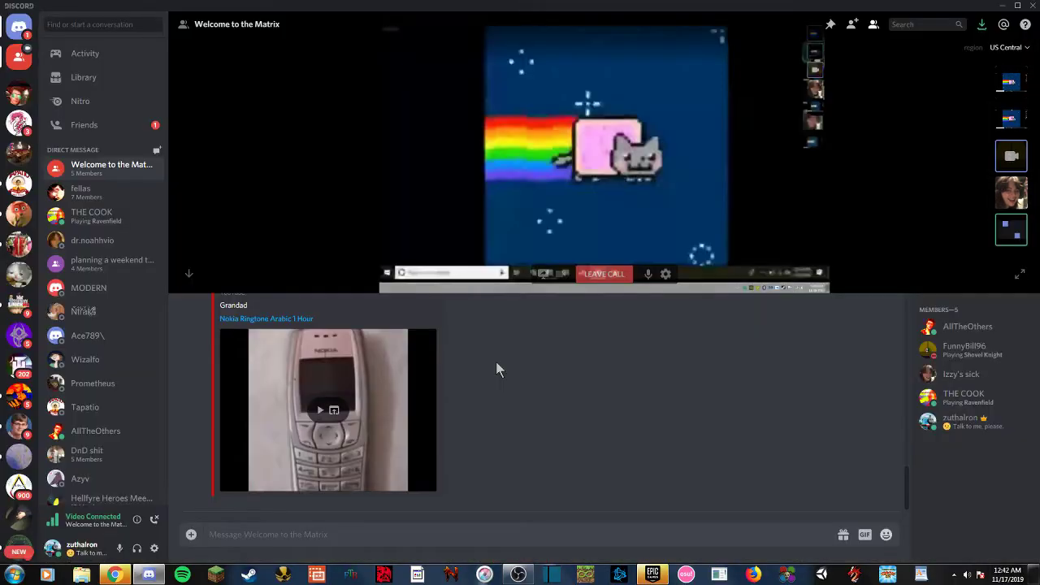
{"action": "left_click", "coordinate": [543, 274]}
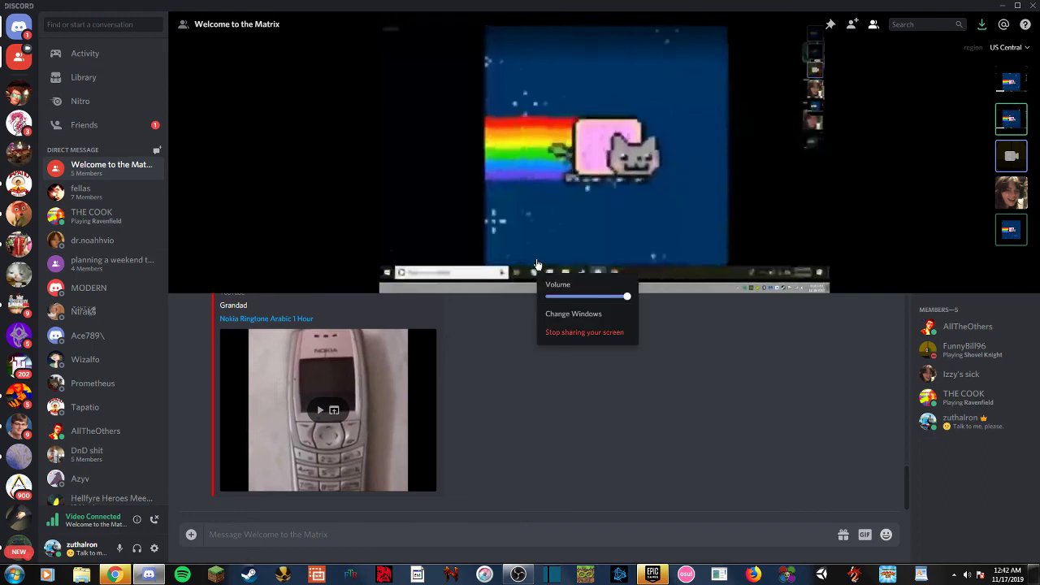
{"action": "left_click", "coordinate": [579, 314]}
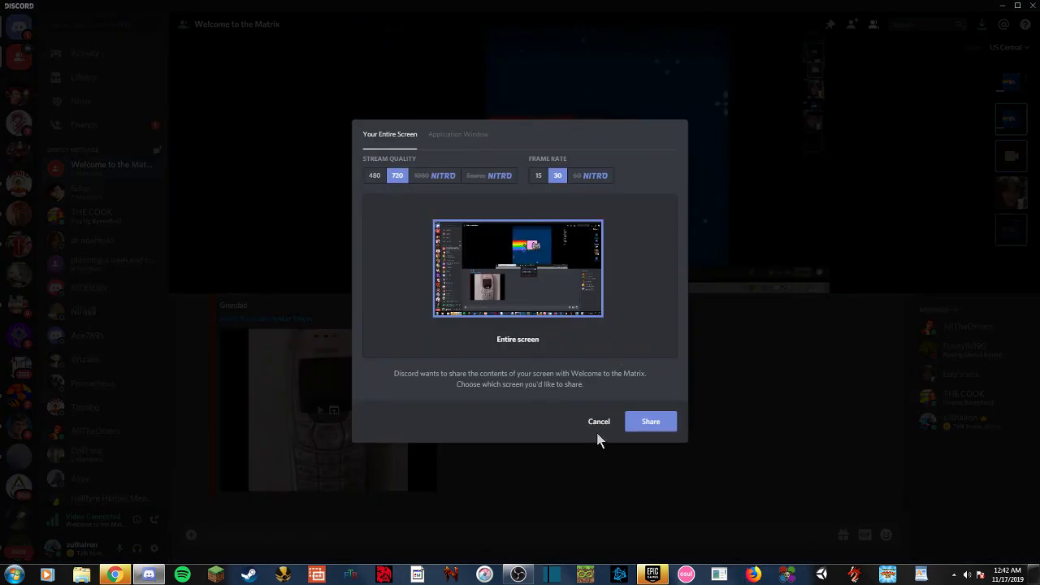
{"action": "left_click", "coordinate": [455, 136]}
{"action": "left_click", "coordinate": [538, 271]}
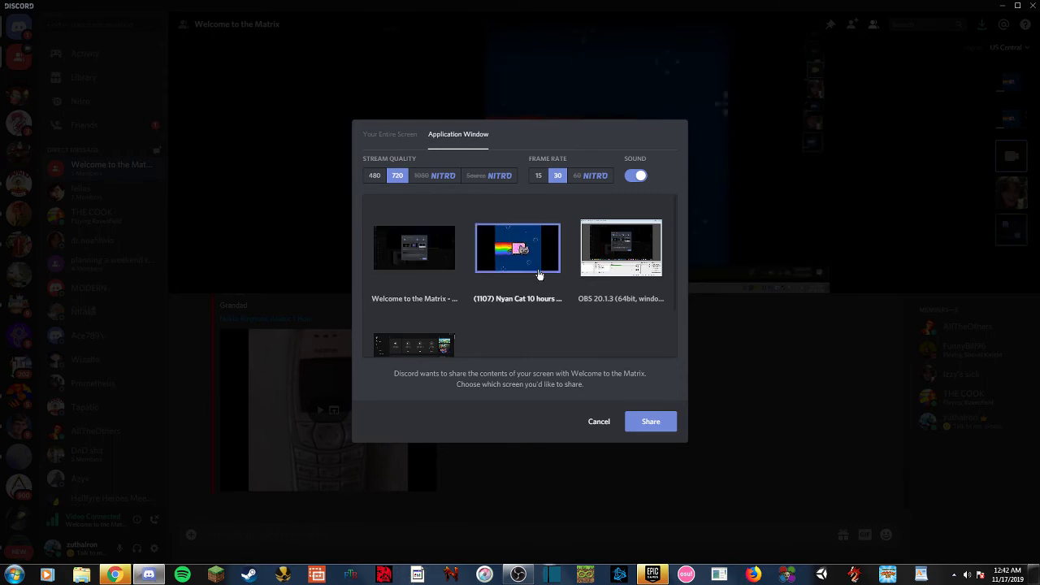
{"action": "left_click", "coordinate": [644, 424]}
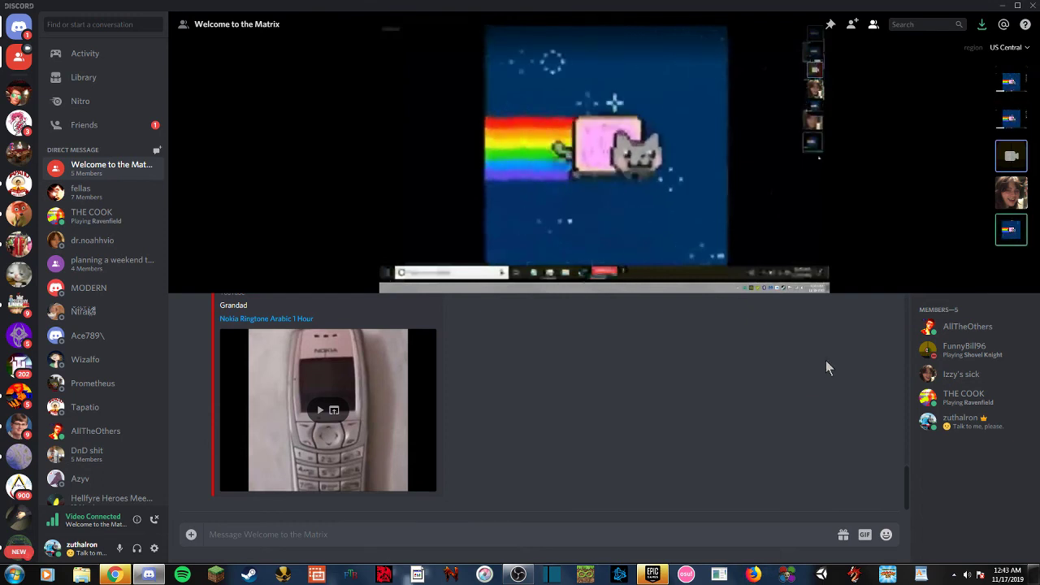
{"action": "mouse_move", "coordinate": [606, 154]}
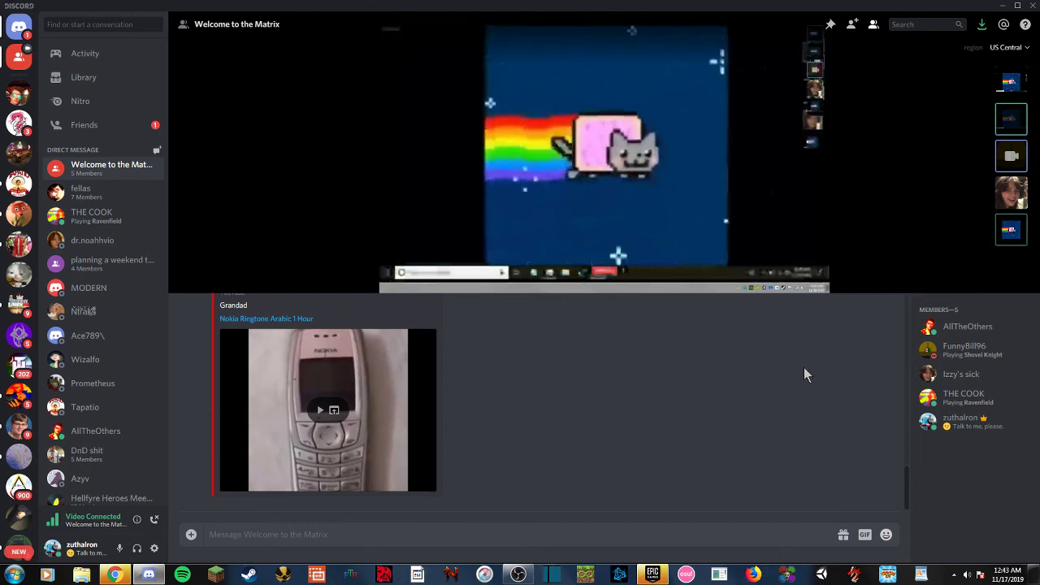
- Pick an application window again under Change Windows and share it to the call
{"action": "left_click", "coordinate": [546, 272]}
{"action": "left_click", "coordinate": [580, 315]}
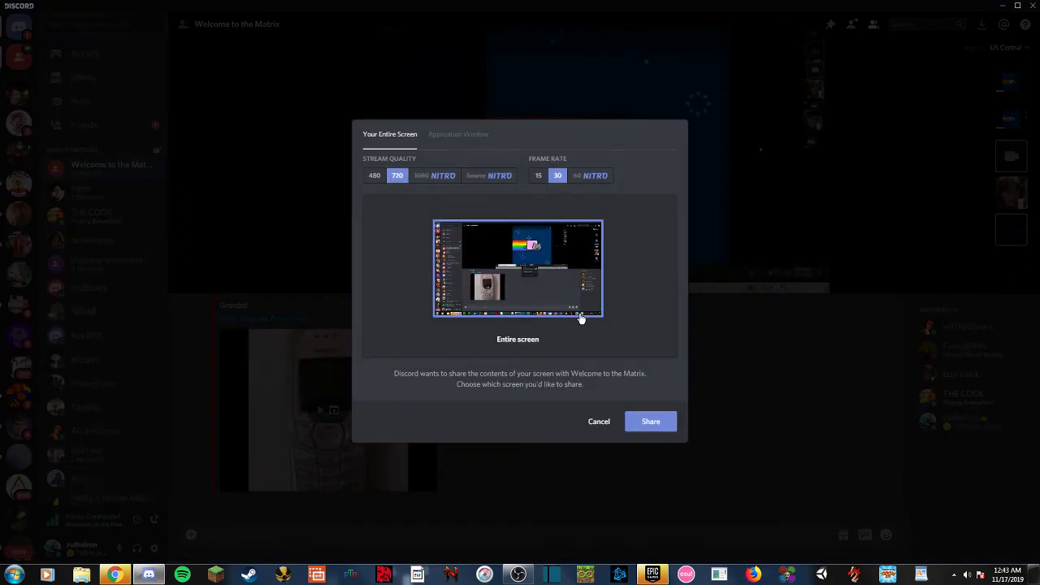
{"action": "left_click", "coordinate": [464, 137]}
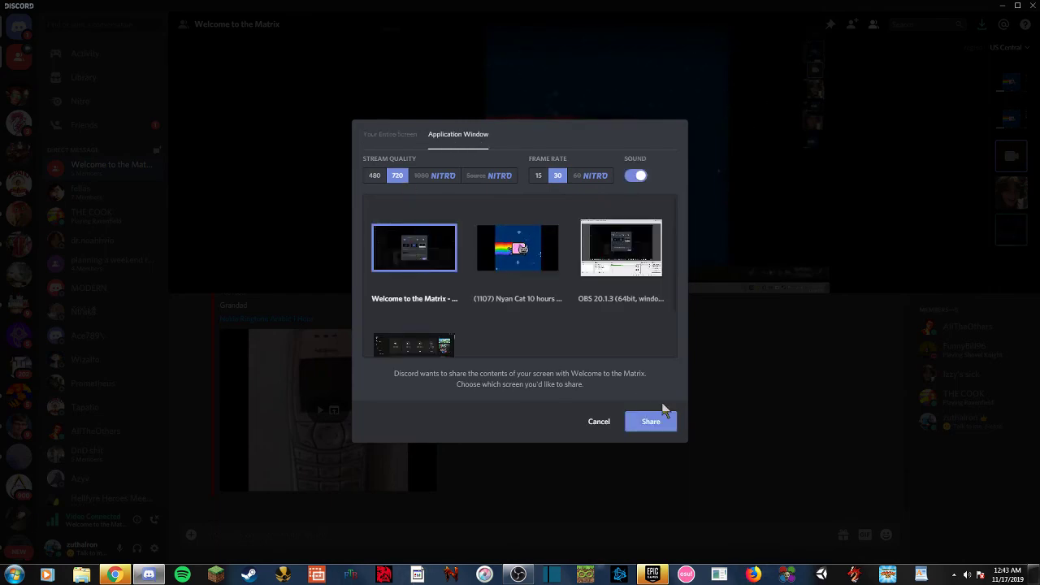
{"action": "left_click", "coordinate": [843, 350]}
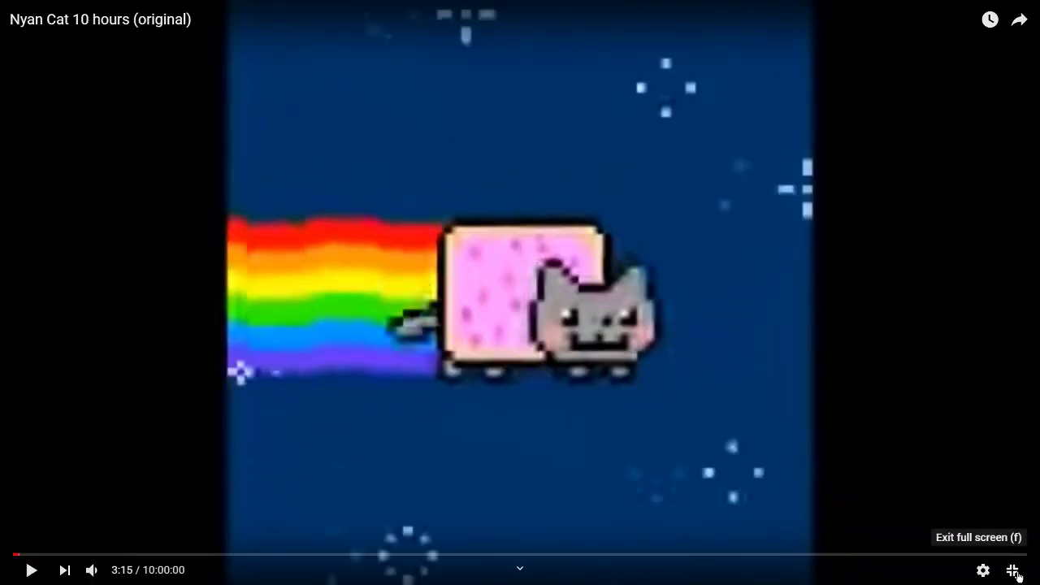
- Exit the fullscreen YouTube video, bring Discord forward, and open then close the screen-share options
{"action": "left_click", "coordinate": [1008, 570]}
{"action": "left_click", "coordinate": [149, 574]}
{"action": "mouse_move", "coordinate": [601, 162]}
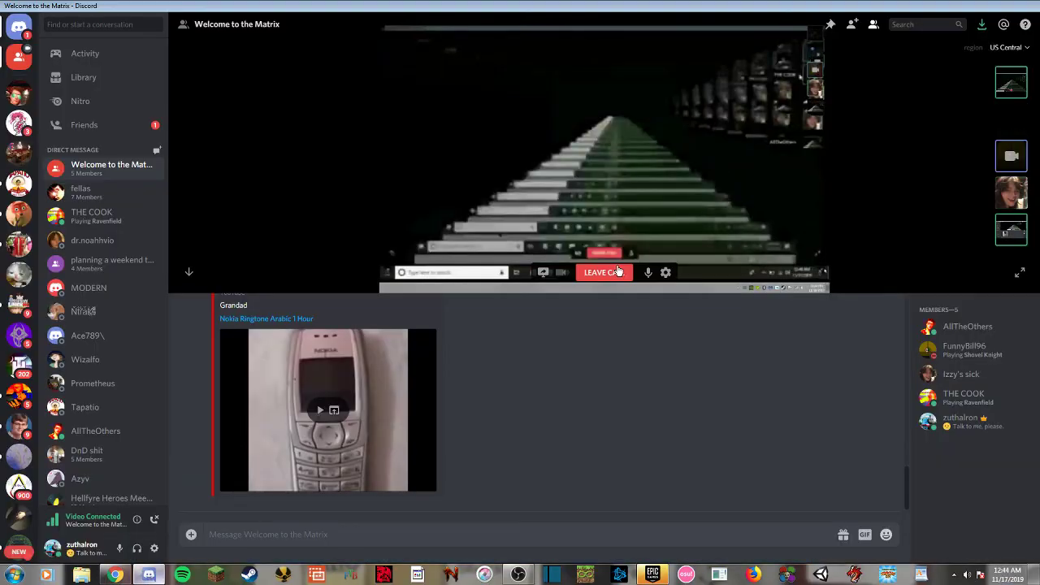
{"action": "left_click", "coordinate": [543, 273]}
{"action": "left_click", "coordinate": [608, 370]}
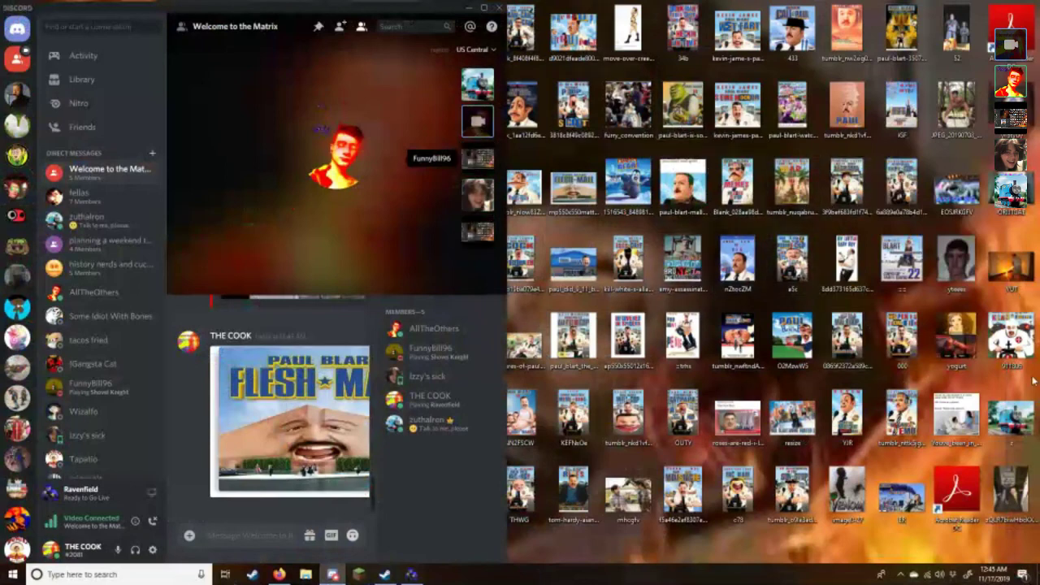
- Upload 911806.png, ORUTGAE.jpg and ytees.png from the desktop into the group chat
{"action": "left_click_drag", "start_coordinate": [1032, 380], "coordinate": [355, 340]}
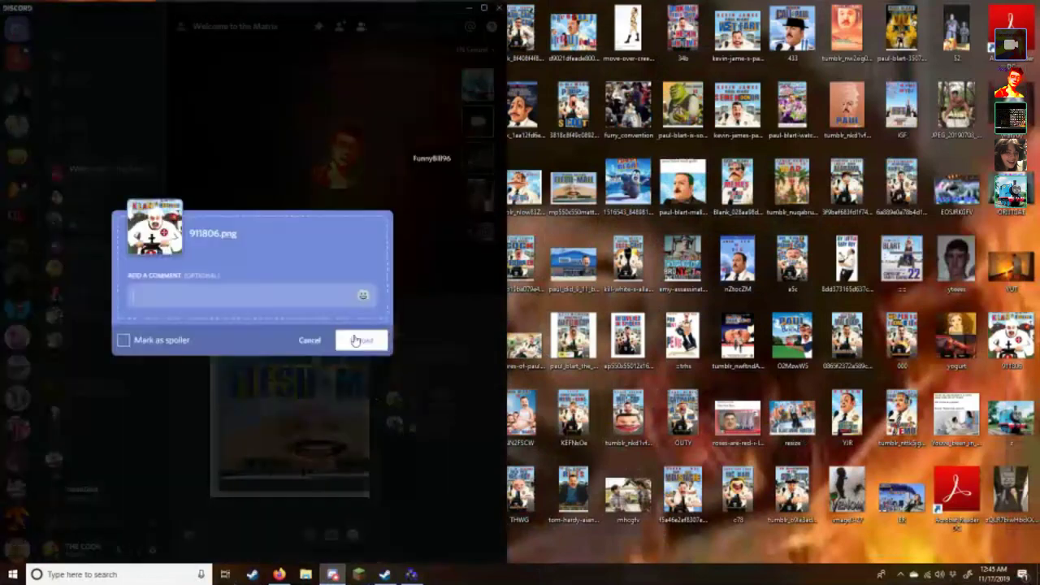
{"action": "left_click", "coordinate": [356, 339]}
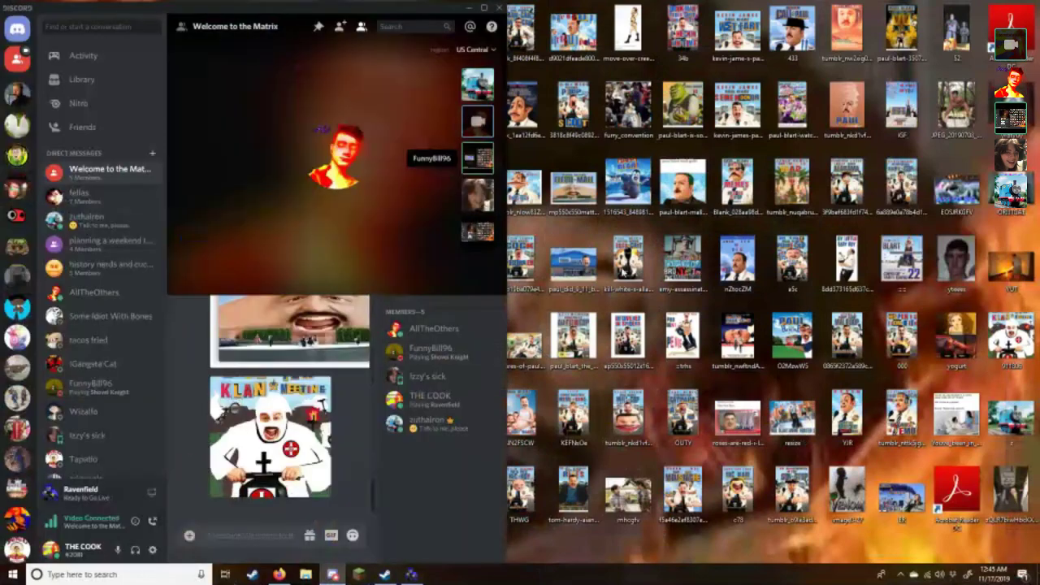
{"action": "left_click_drag", "start_coordinate": [1011, 182], "coordinate": [355, 343]}
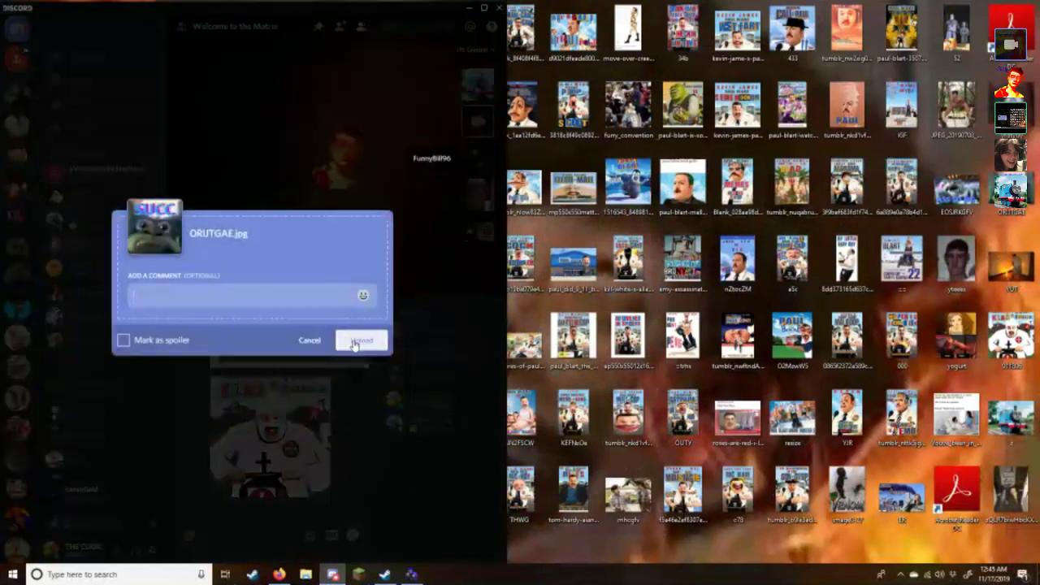
{"action": "left_click", "coordinate": [355, 341]}
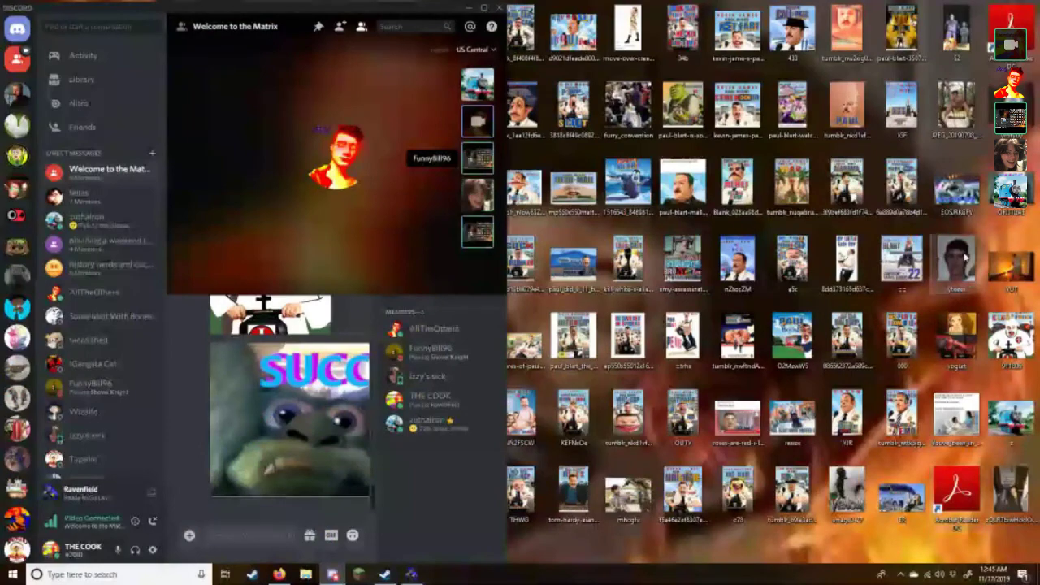
{"action": "mouse_move", "coordinate": [958, 259]}
{"action": "left_mouse_down"}
{"action": "mouse_move", "coordinate": [295, 396]}
{"action": "mouse_move", "coordinate": [361, 347]}
{"action": "left_mouse_up"}
{"action": "left_click", "coordinate": [358, 343]}
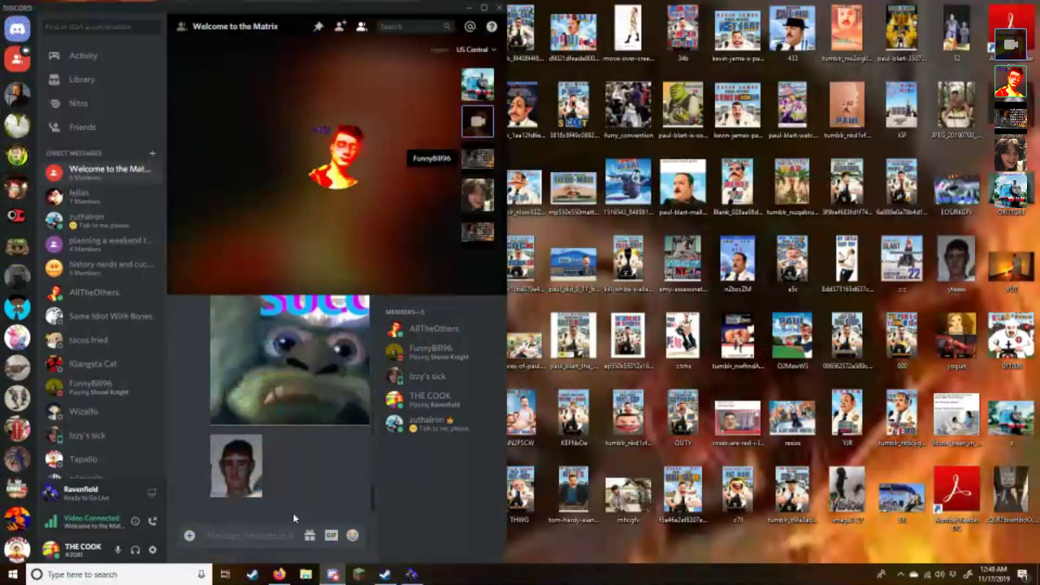
{"action": "mouse_move", "coordinate": [325, 211]}
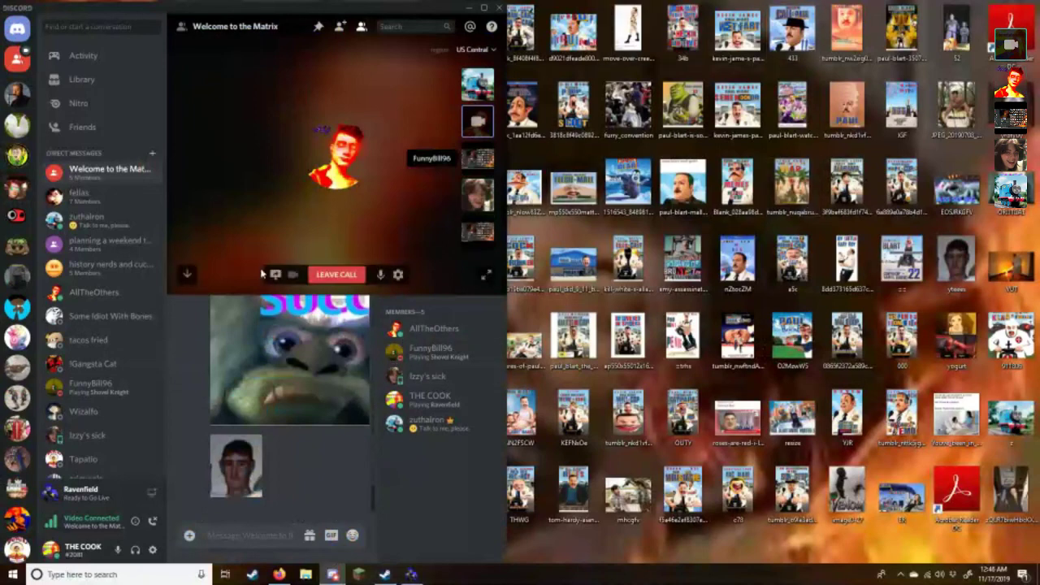
{"action": "left_click", "coordinate": [273, 278]}
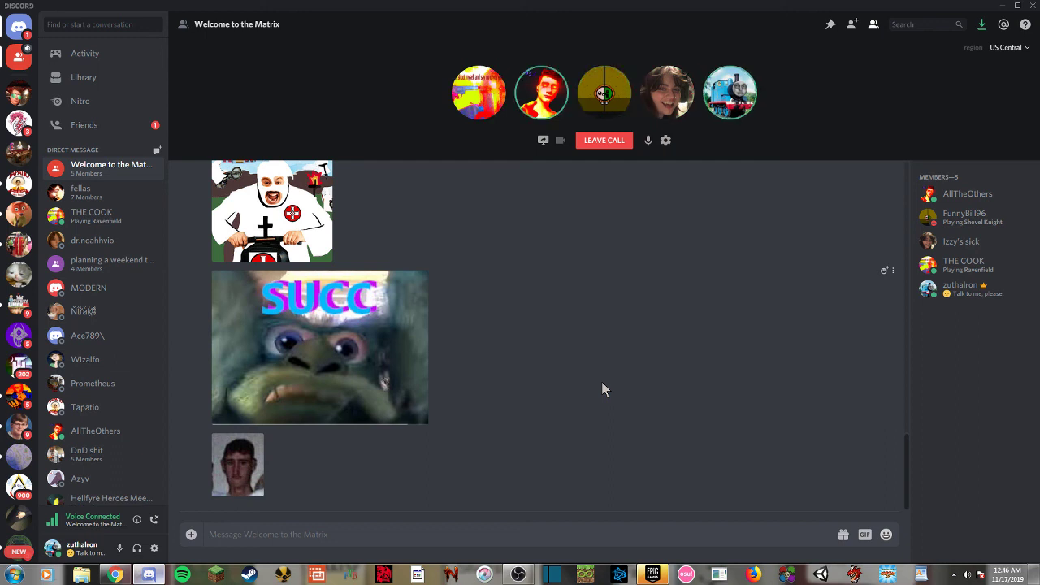
- Remove a member from the Welcome to the Matrix group, then switch to OBS Studio
{"action": "right_click", "coordinate": [969, 246]}
{"action": "left_click", "coordinate": [911, 342]}
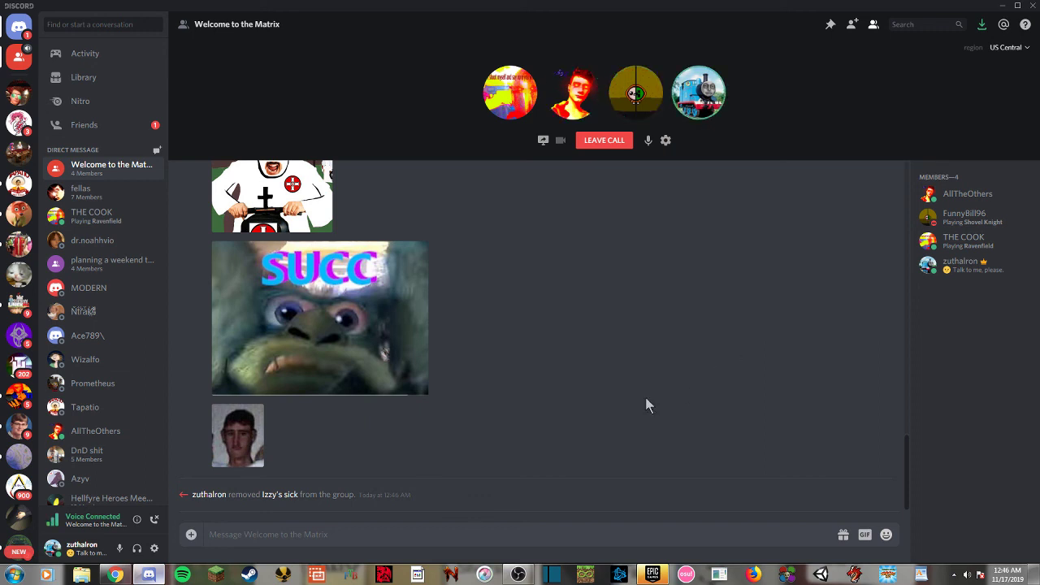
{"action": "left_click", "coordinate": [518, 575]}
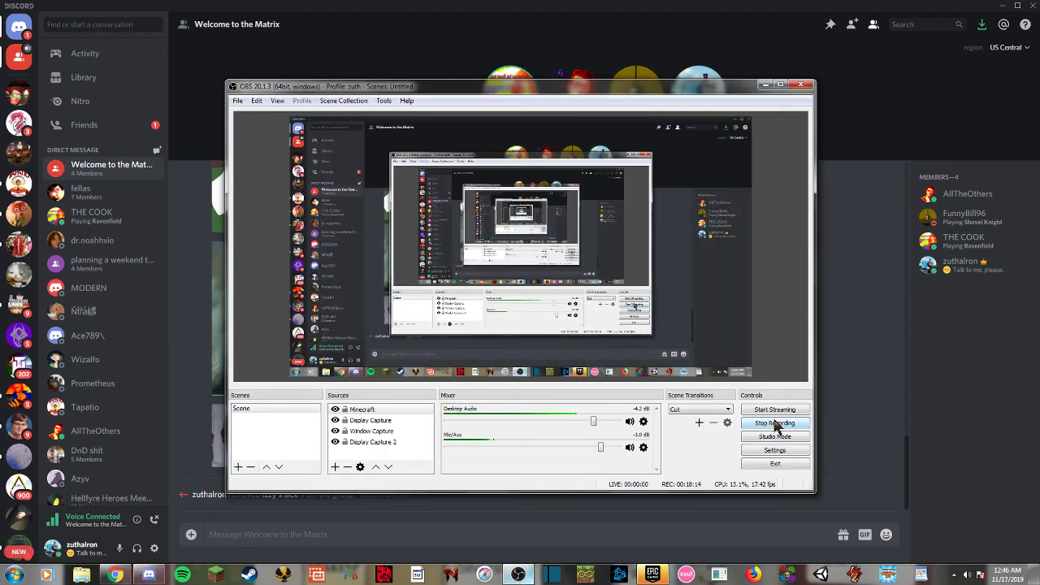